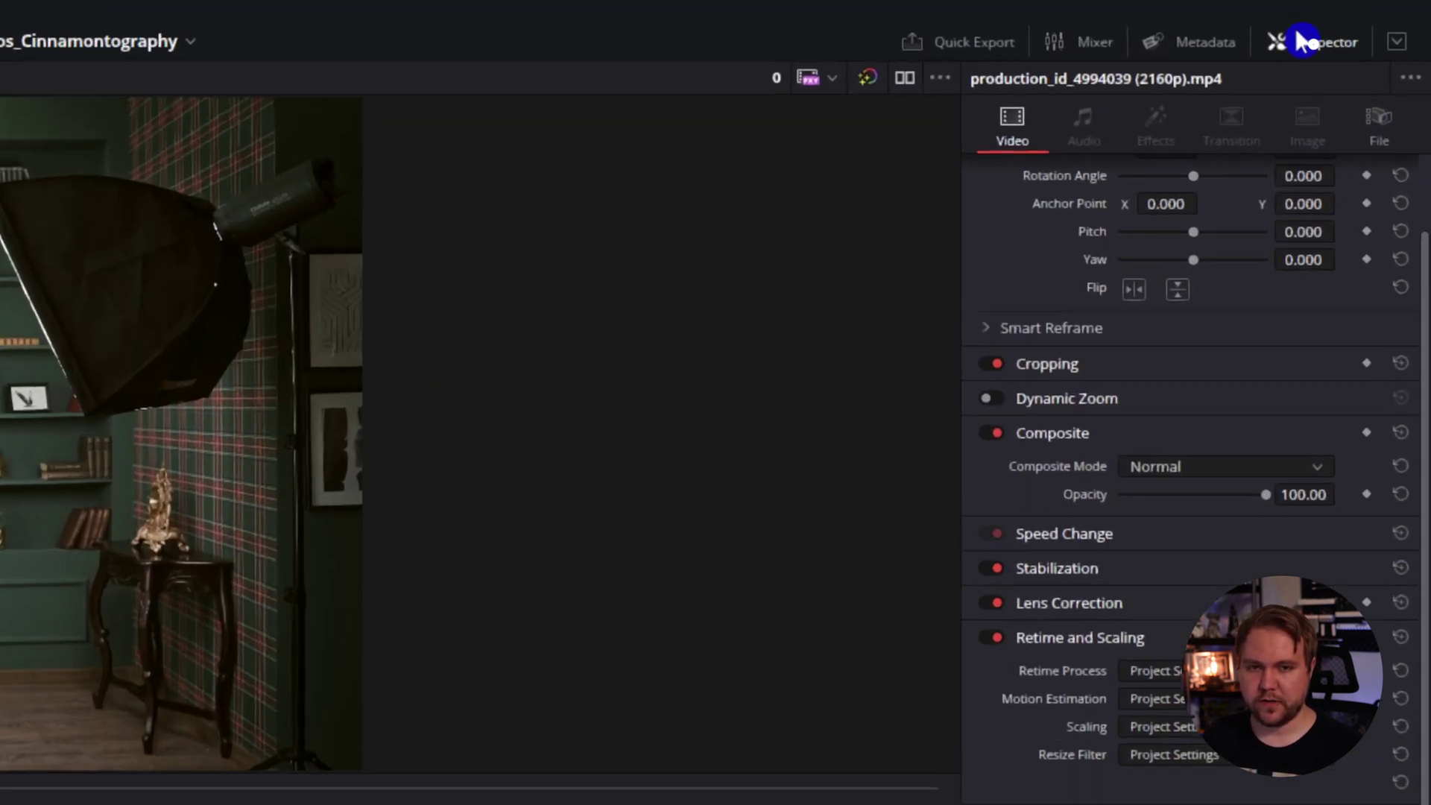
Step: Crop the clip in around the seated man, with Crop Left at 1465.600 and Softness 51.15
click(1372, 22)
click(1372, 22)
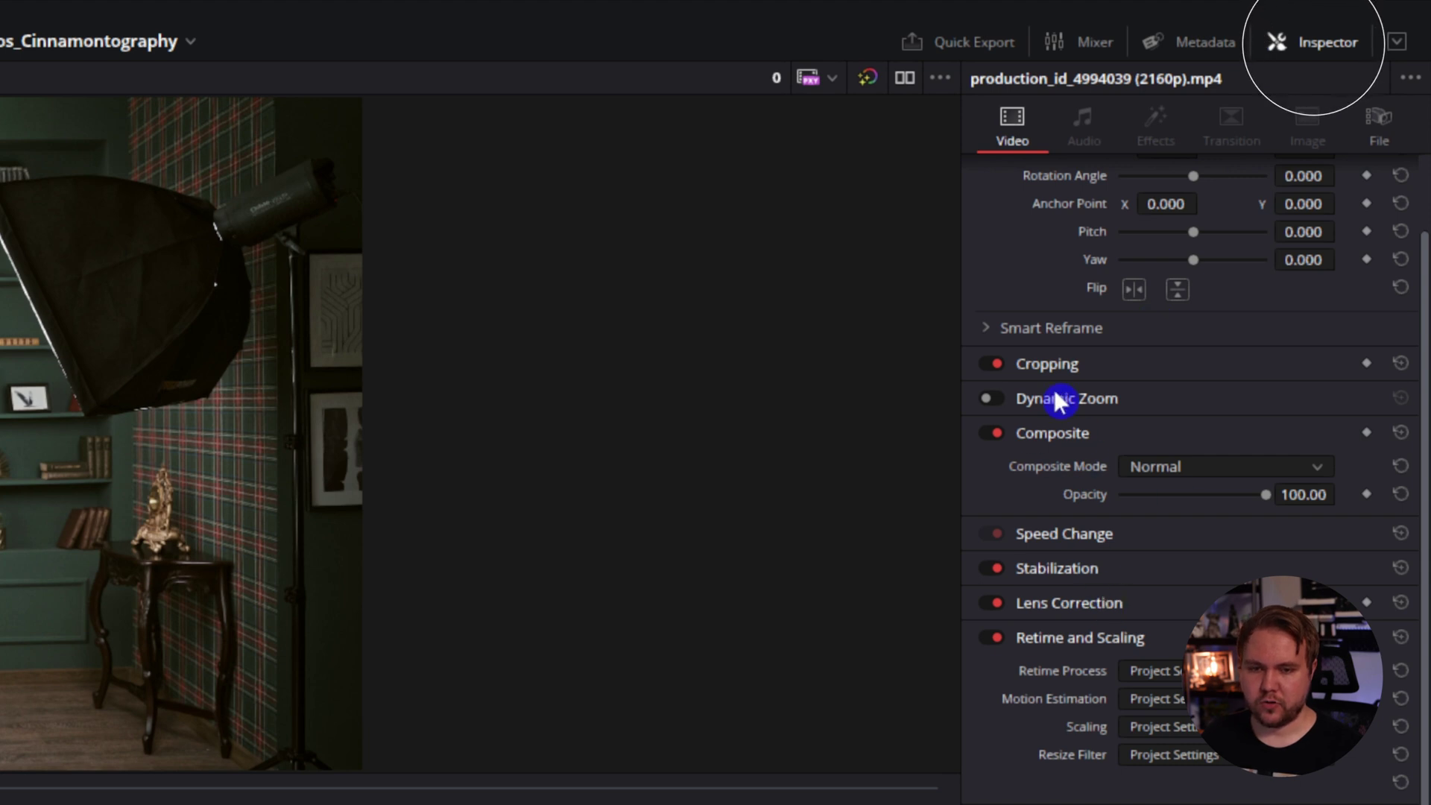
click(1047, 363)
drag(1120, 396, 1146, 396)
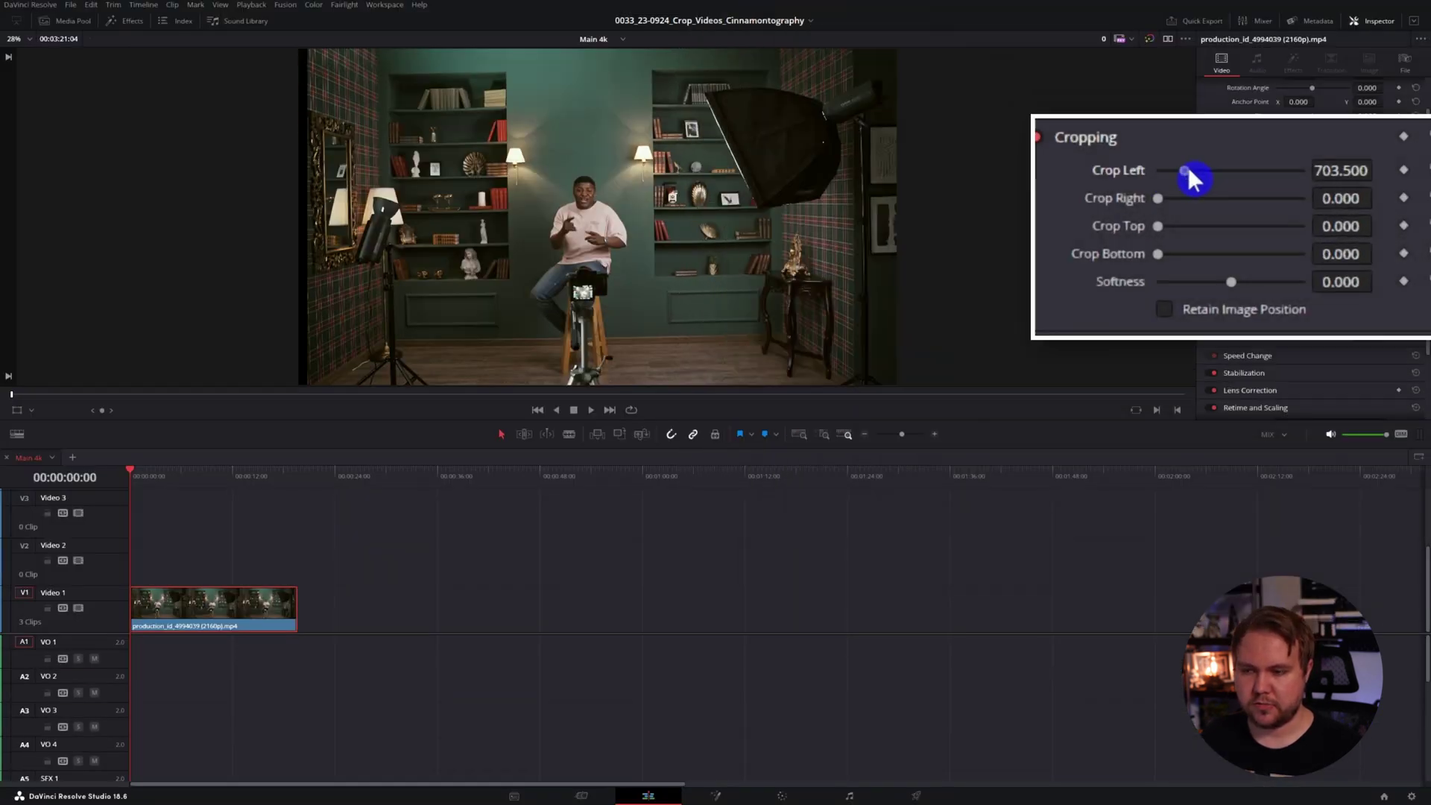
drag(1188, 173, 1262, 279)
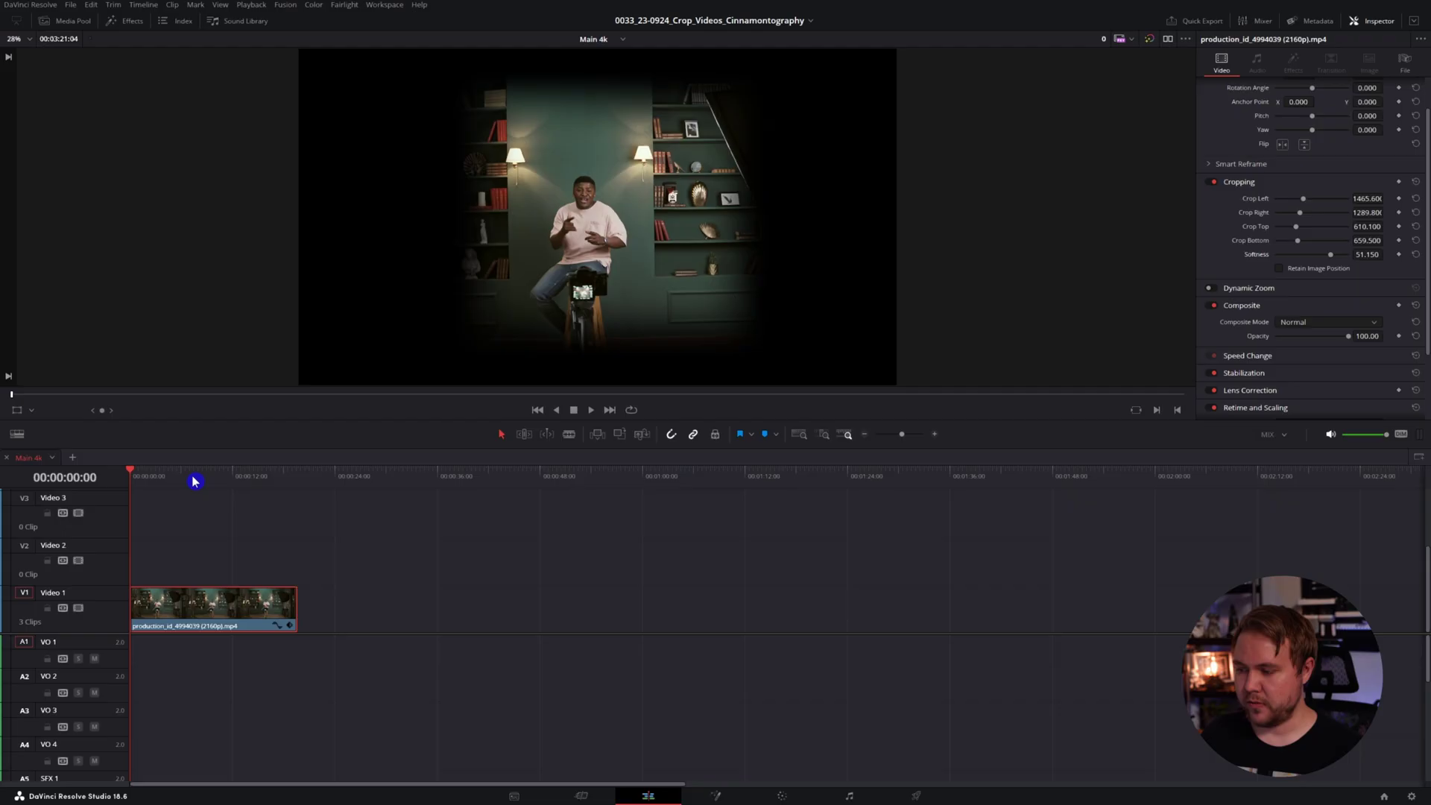
Step: Keyframe Crop Left at about 14 s, then reset the crop values to 0 at the clip's start
drag(247, 480, 259, 483)
click(1399, 199)
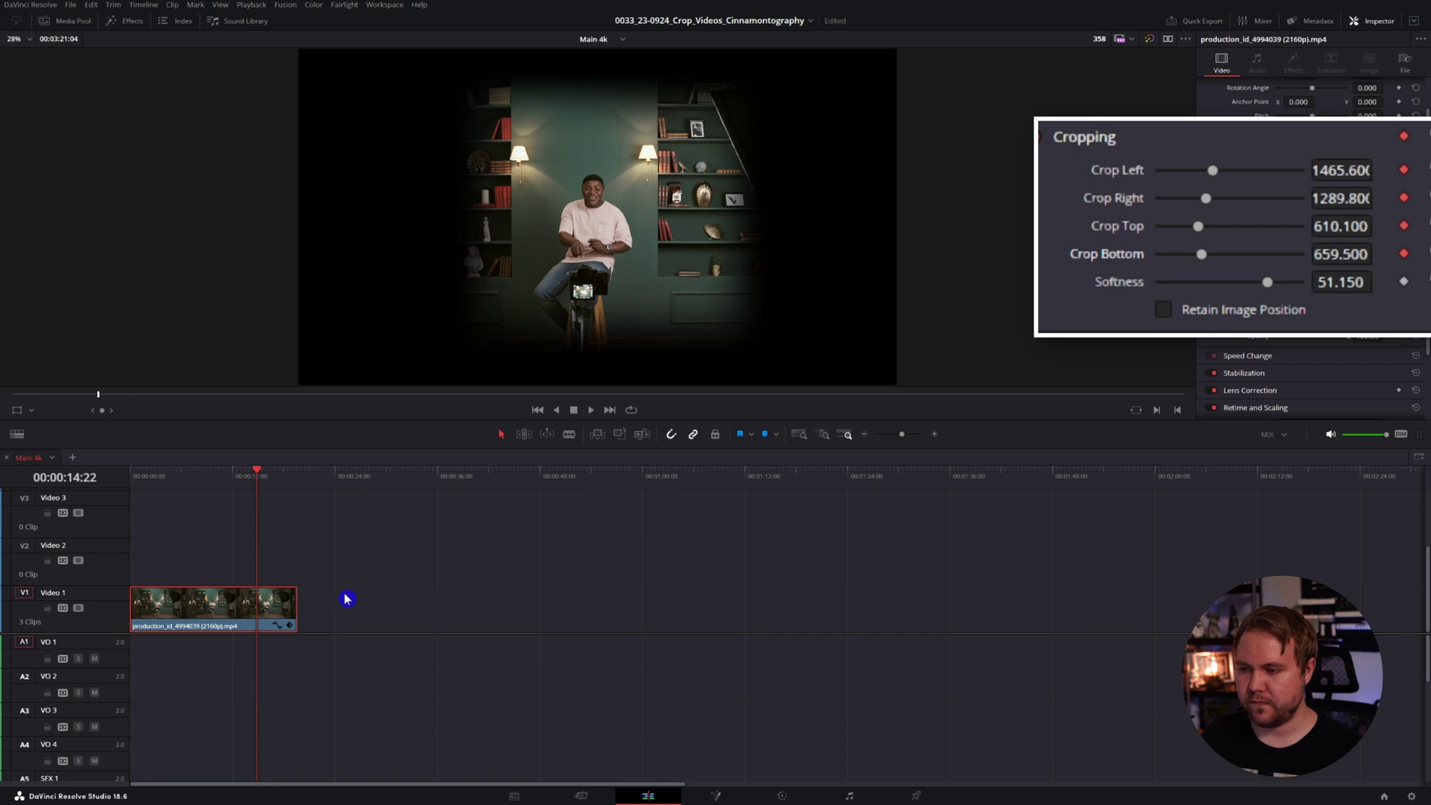
drag(240, 473, 15, 527)
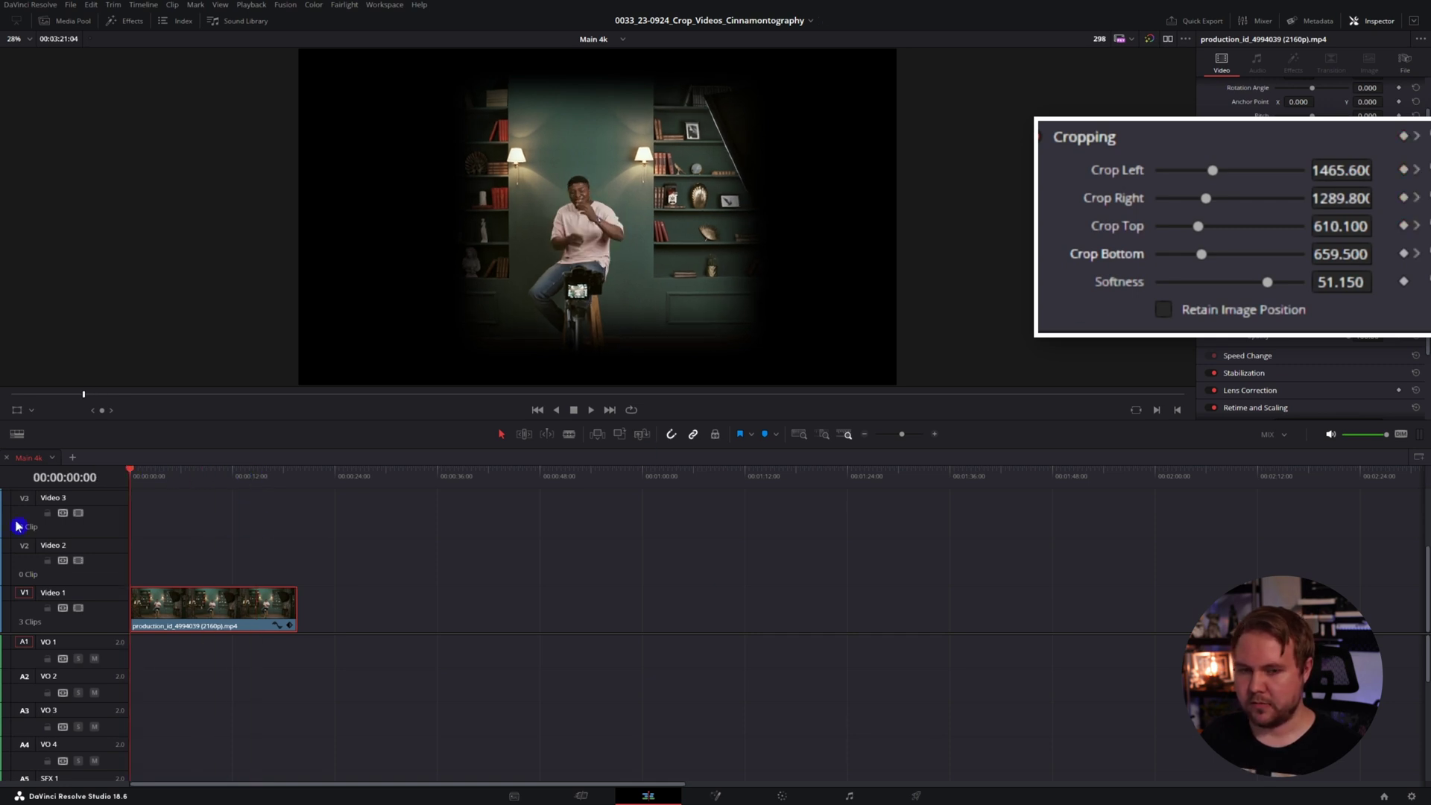
drag(1329, 170, 1297, 170)
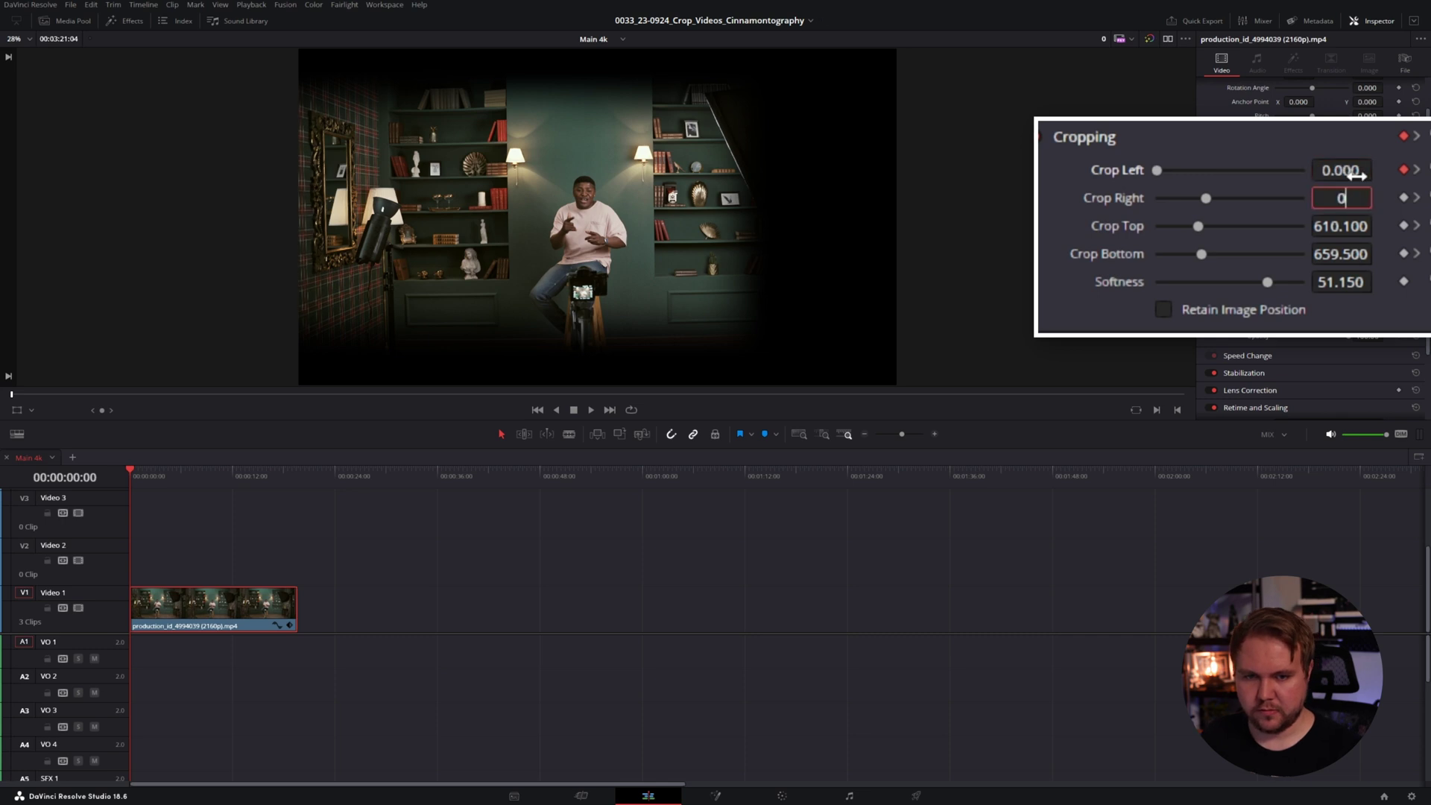
key(Return)
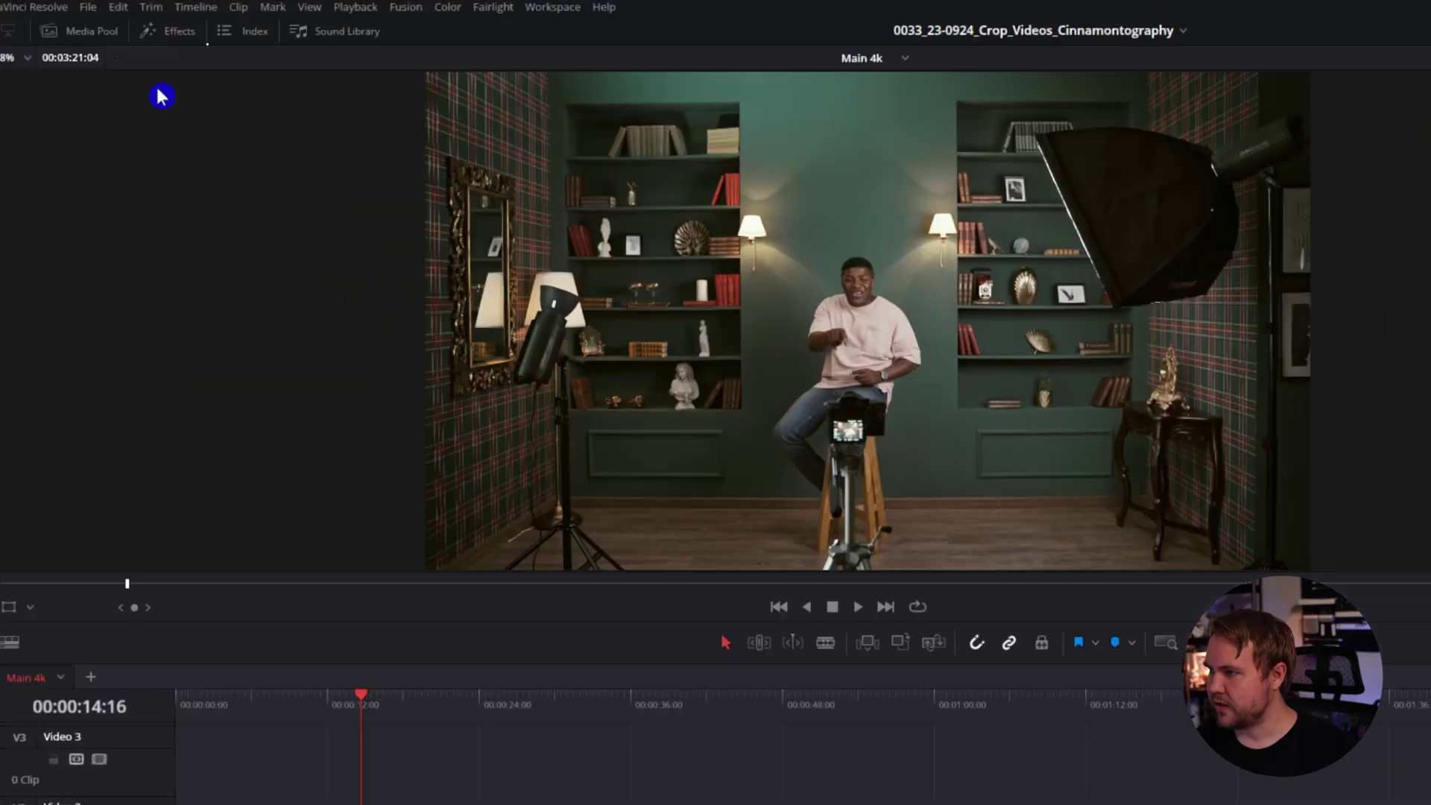
Step: Find the Transform effect under Open FX by searching 'tra' and apply it to the V1 clip
click(169, 29)
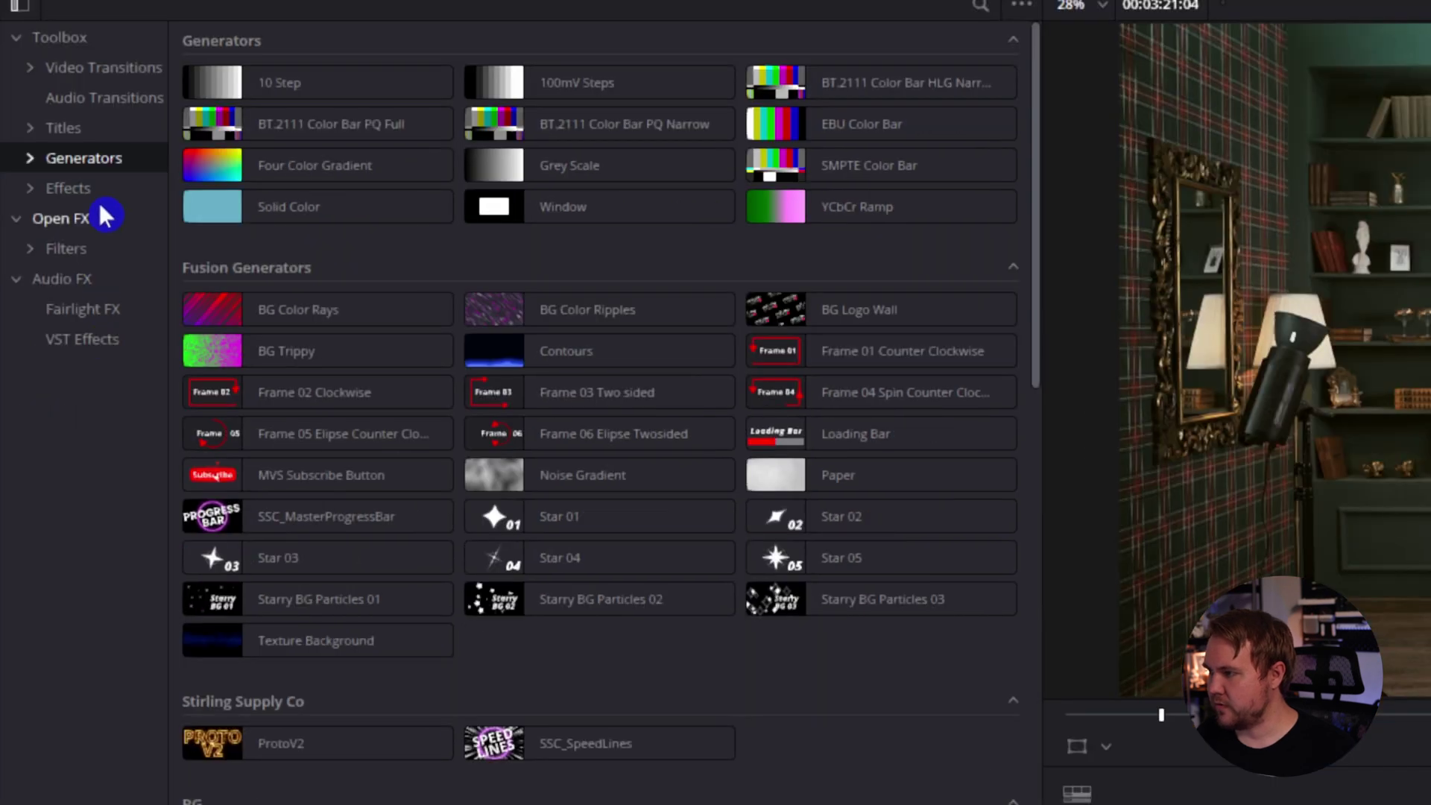
click(86, 218)
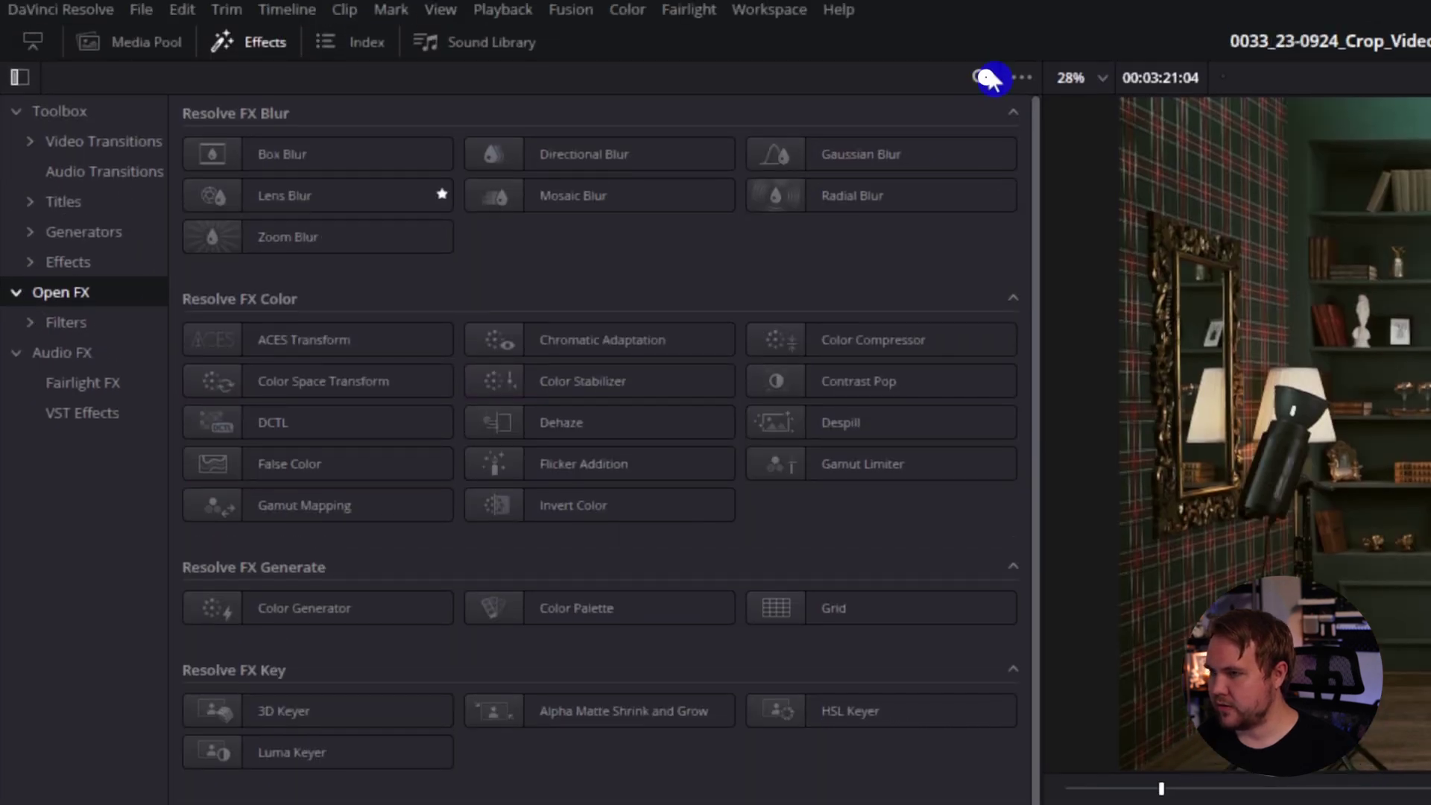
click(989, 78)
text(tra)
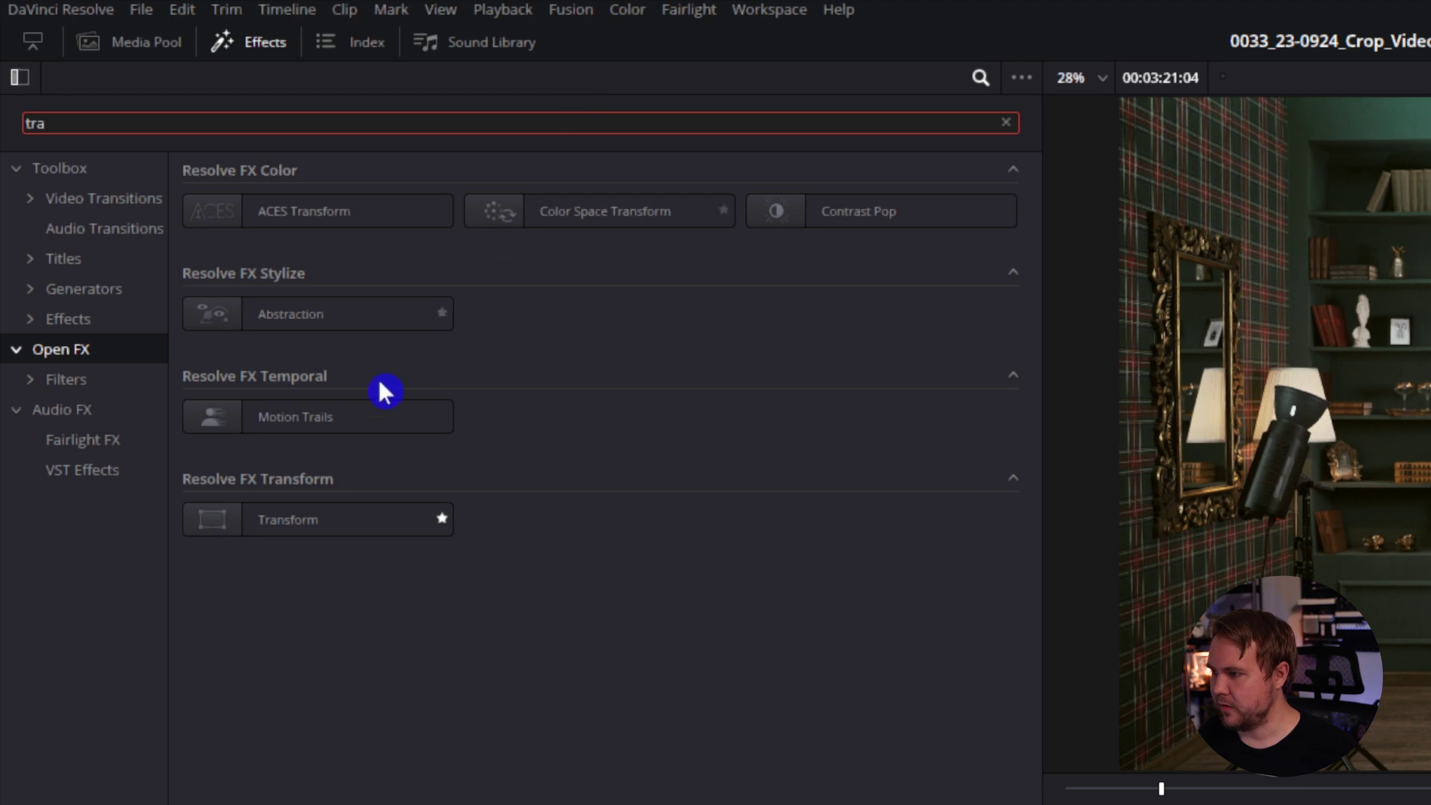
click(246, 518)
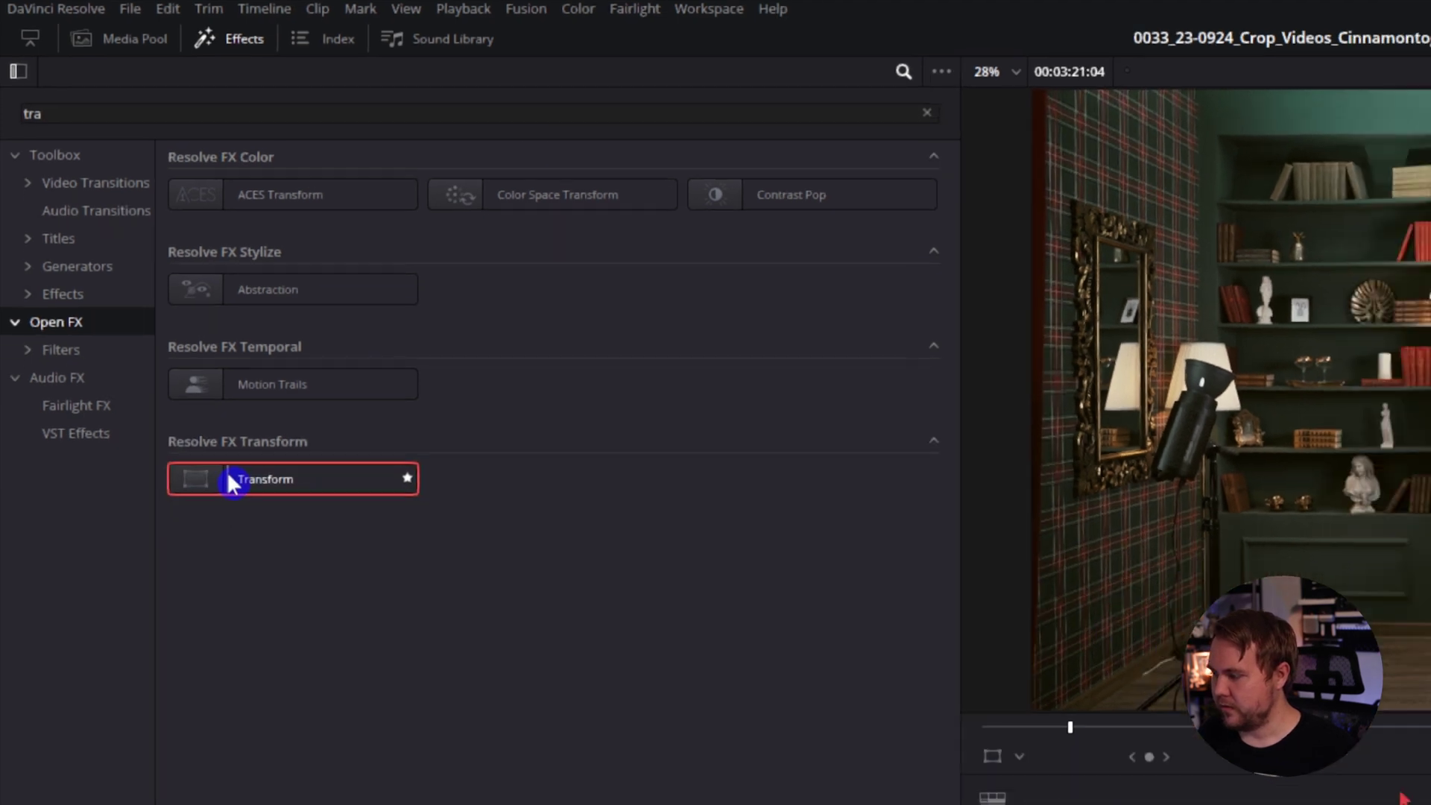
drag(229, 478, 739, 618)
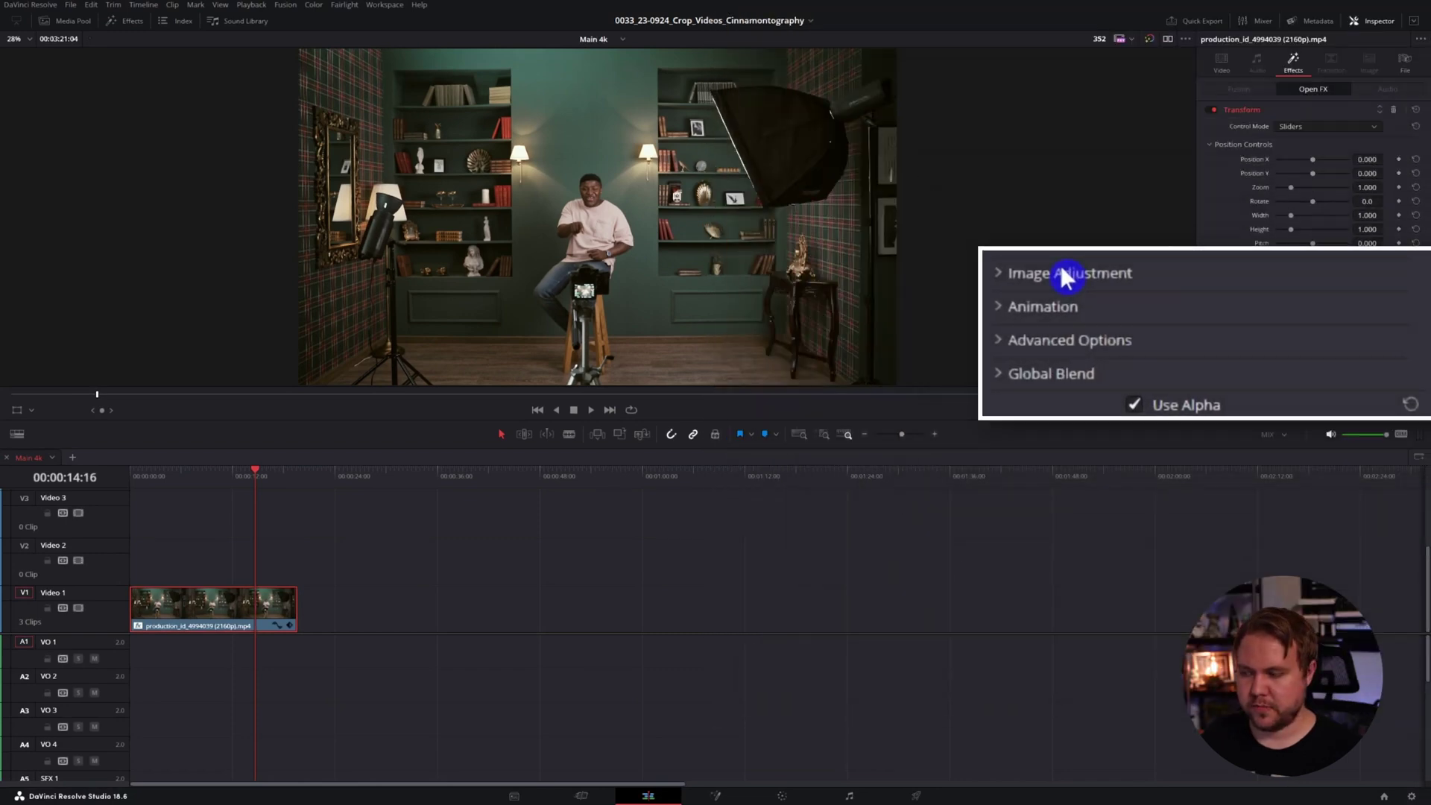
Step: Enable cropping in the Transform effect and crop the sides to frame the seated man
click(1244, 302)
click(1133, 305)
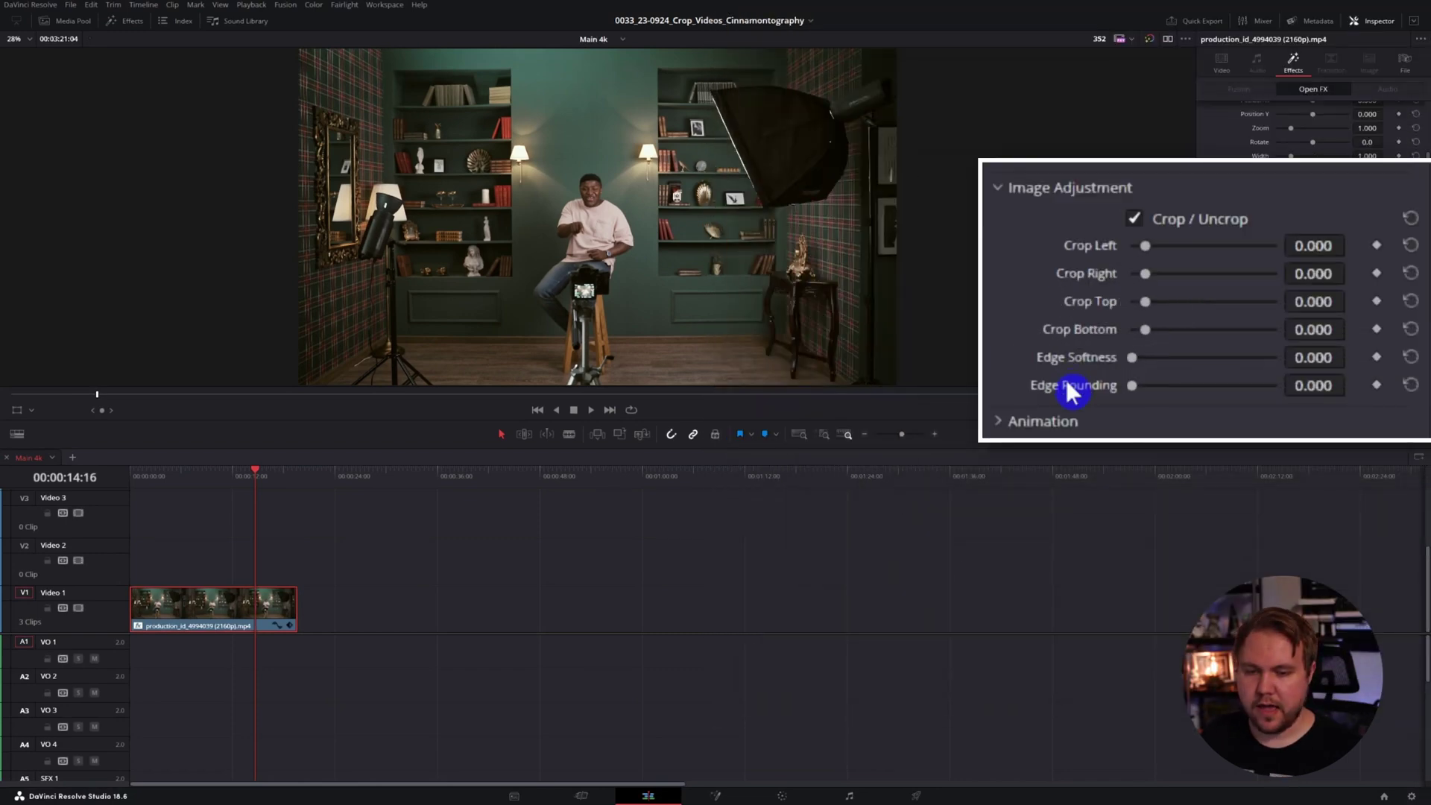
drag(1144, 248, 1185, 273)
drag(1146, 301, 1279, 386)
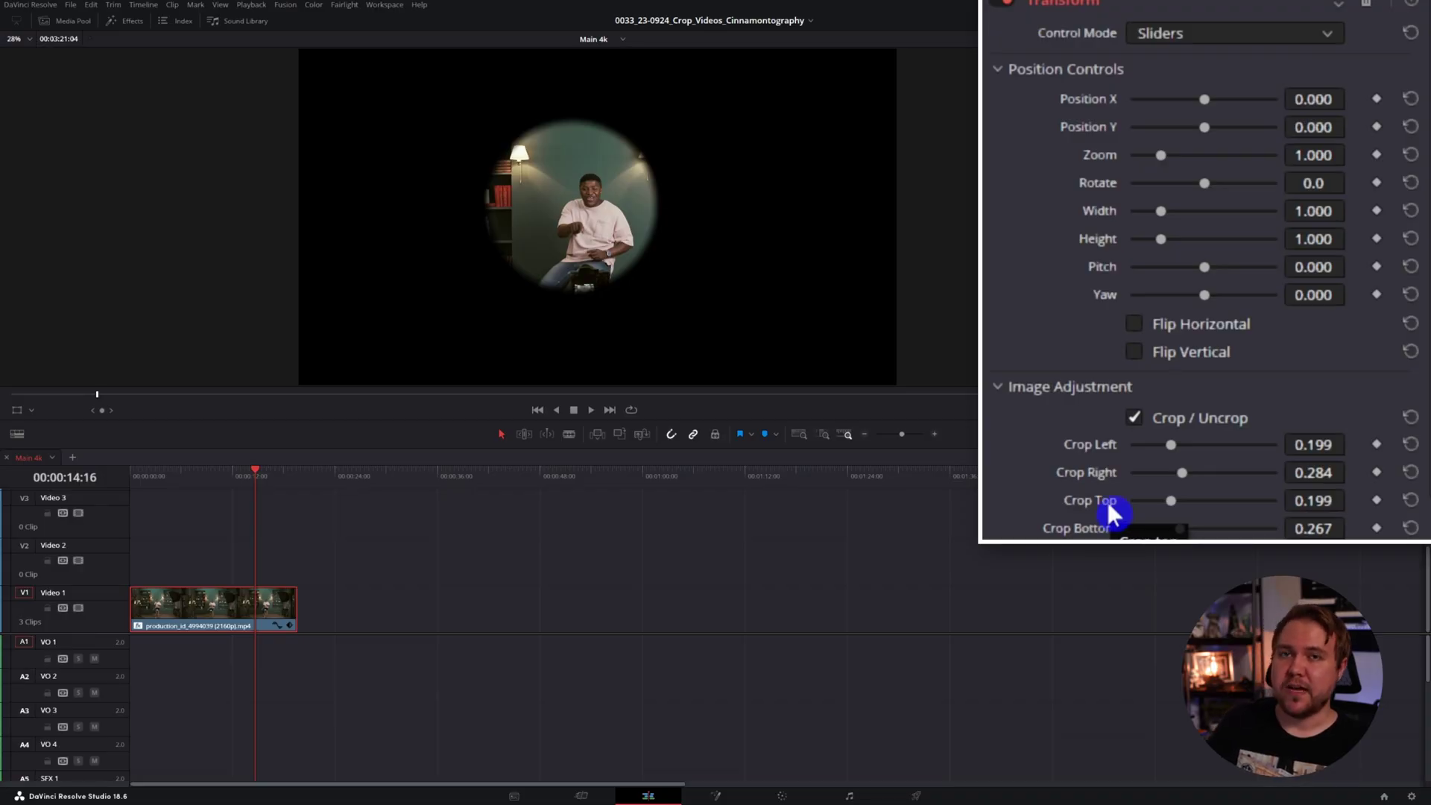
scroll(1111, 507, down, 4)
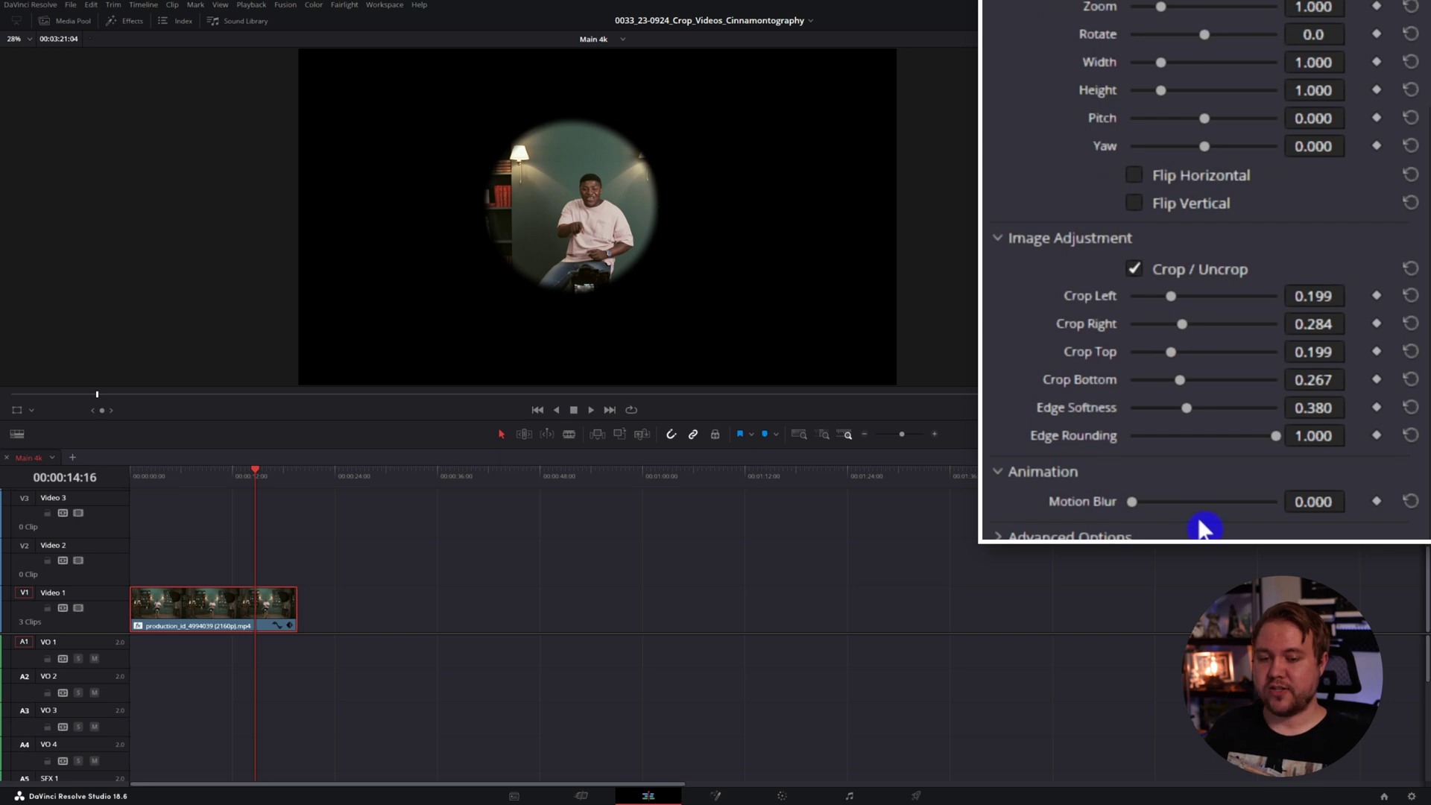
scroll(1177, 492, up, 4)
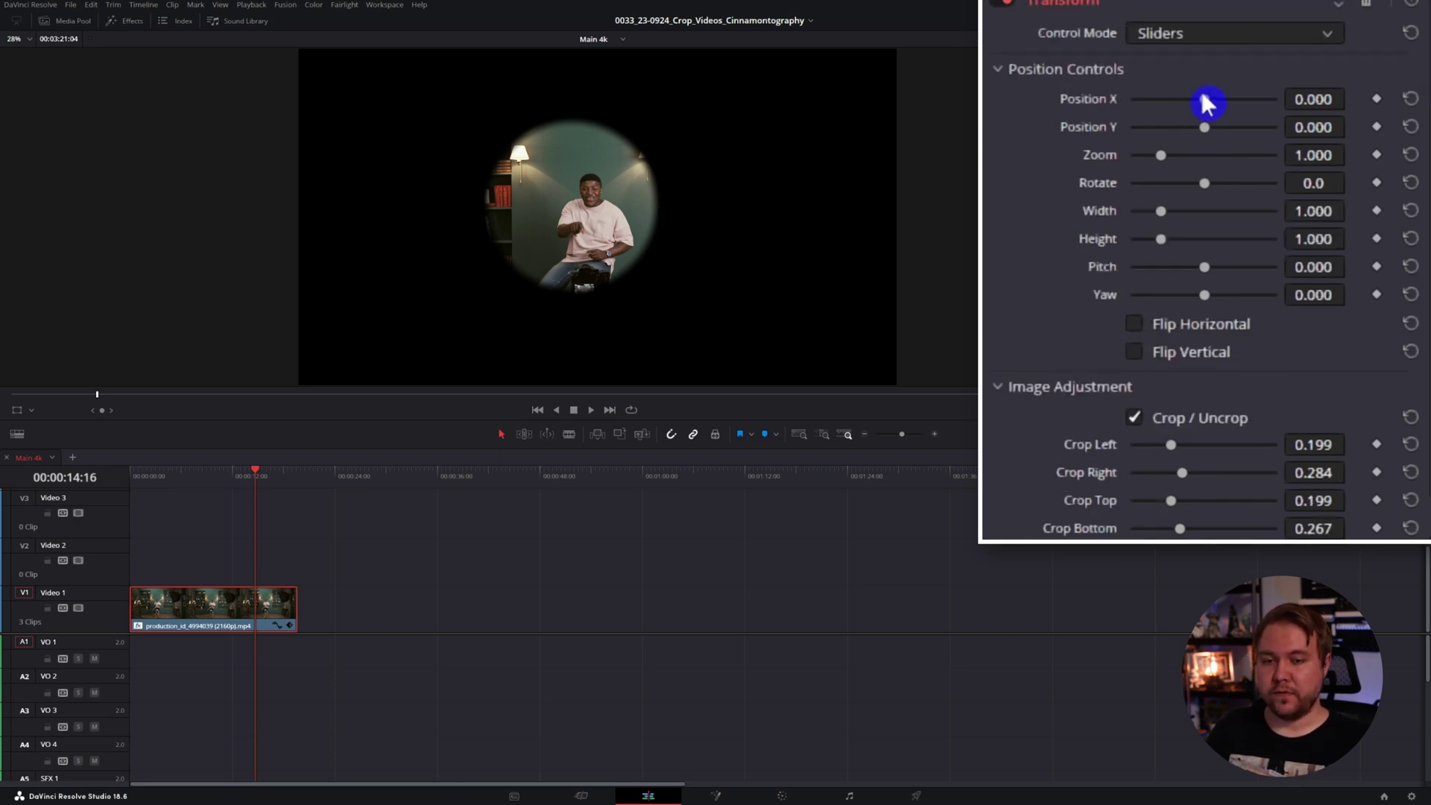
Step: Keyframe the circle from position -0.352/0.000 at 14 s to 0.259/0.227 at 18 s, rotated -178.6
drag(1207, 99, 1139, 99)
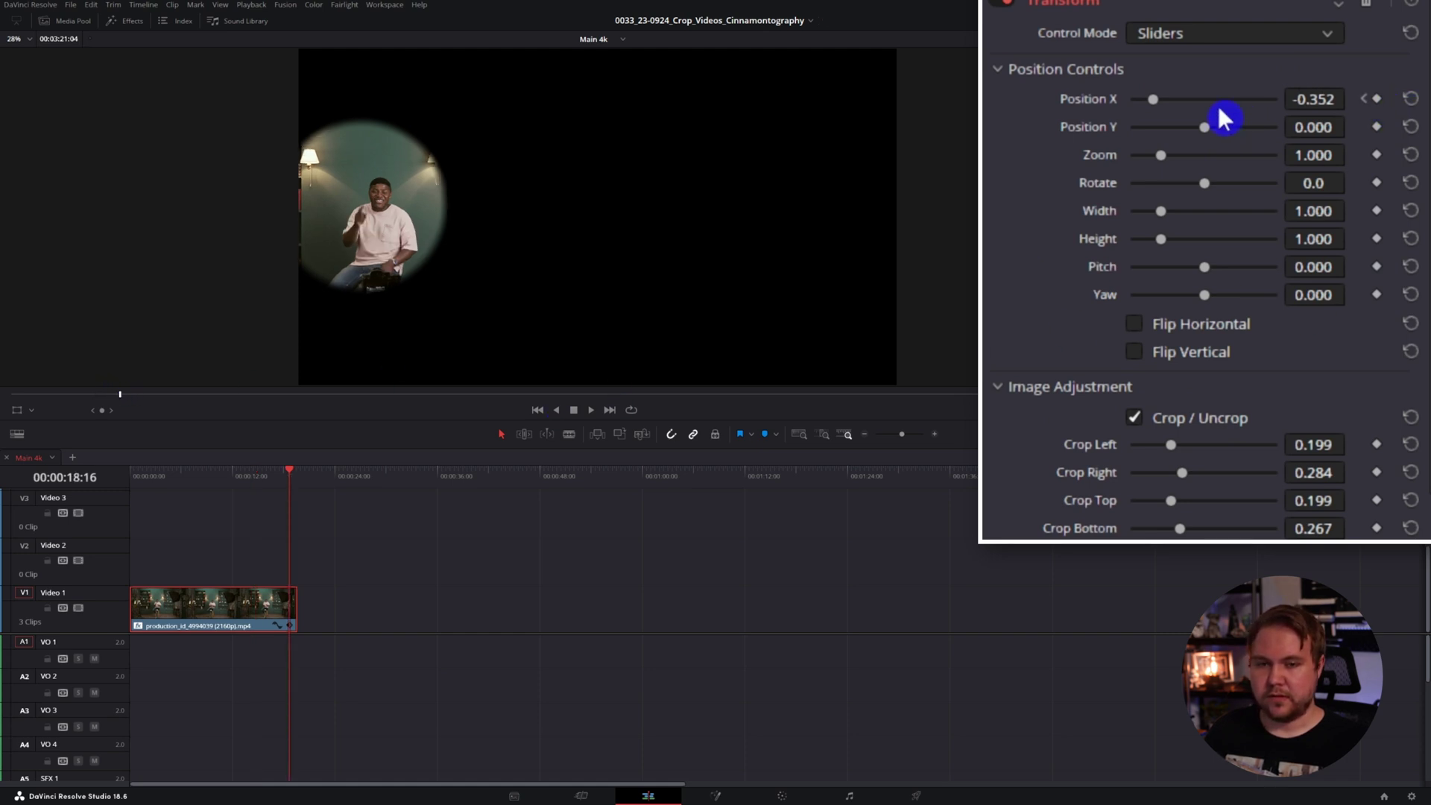
click(1241, 99)
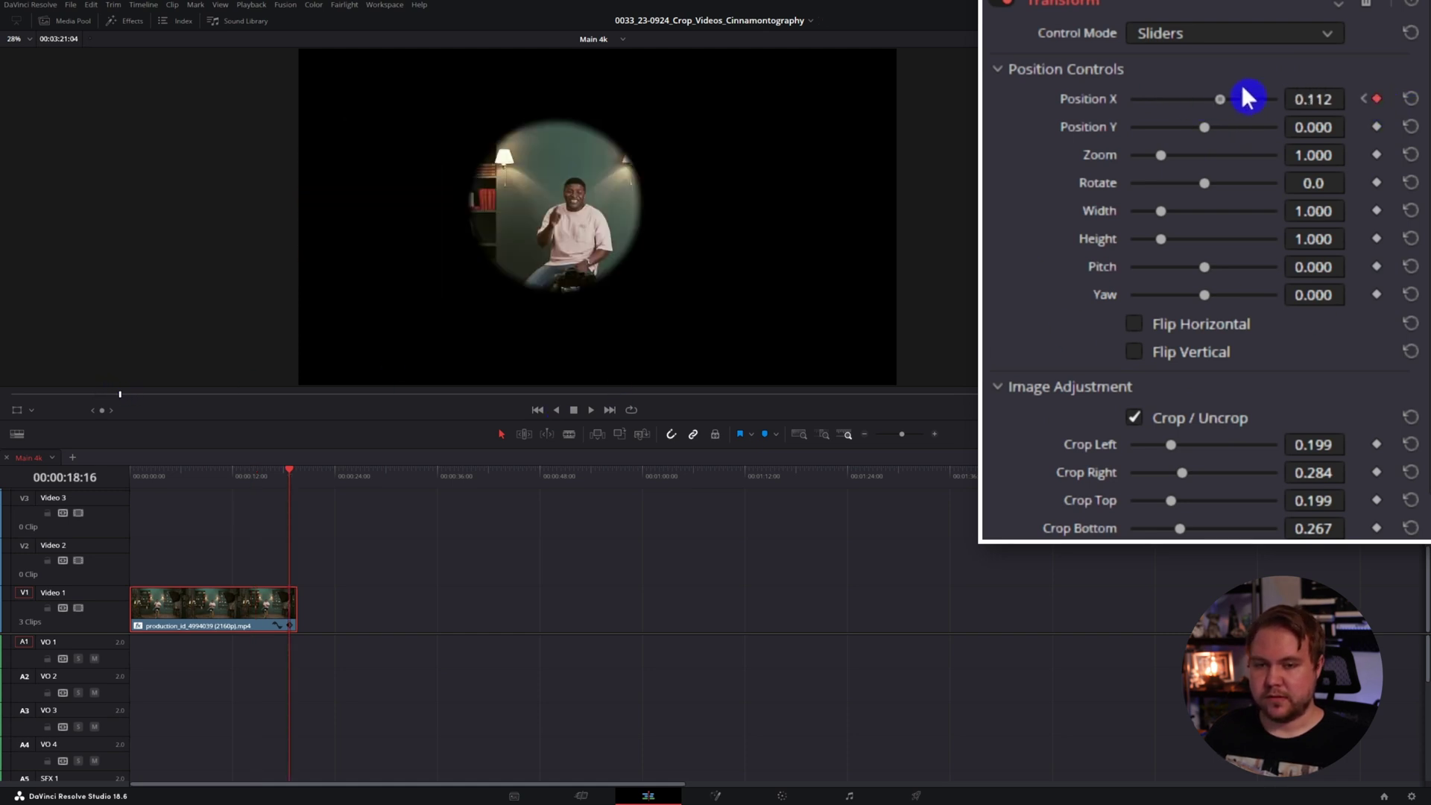
click(1364, 100)
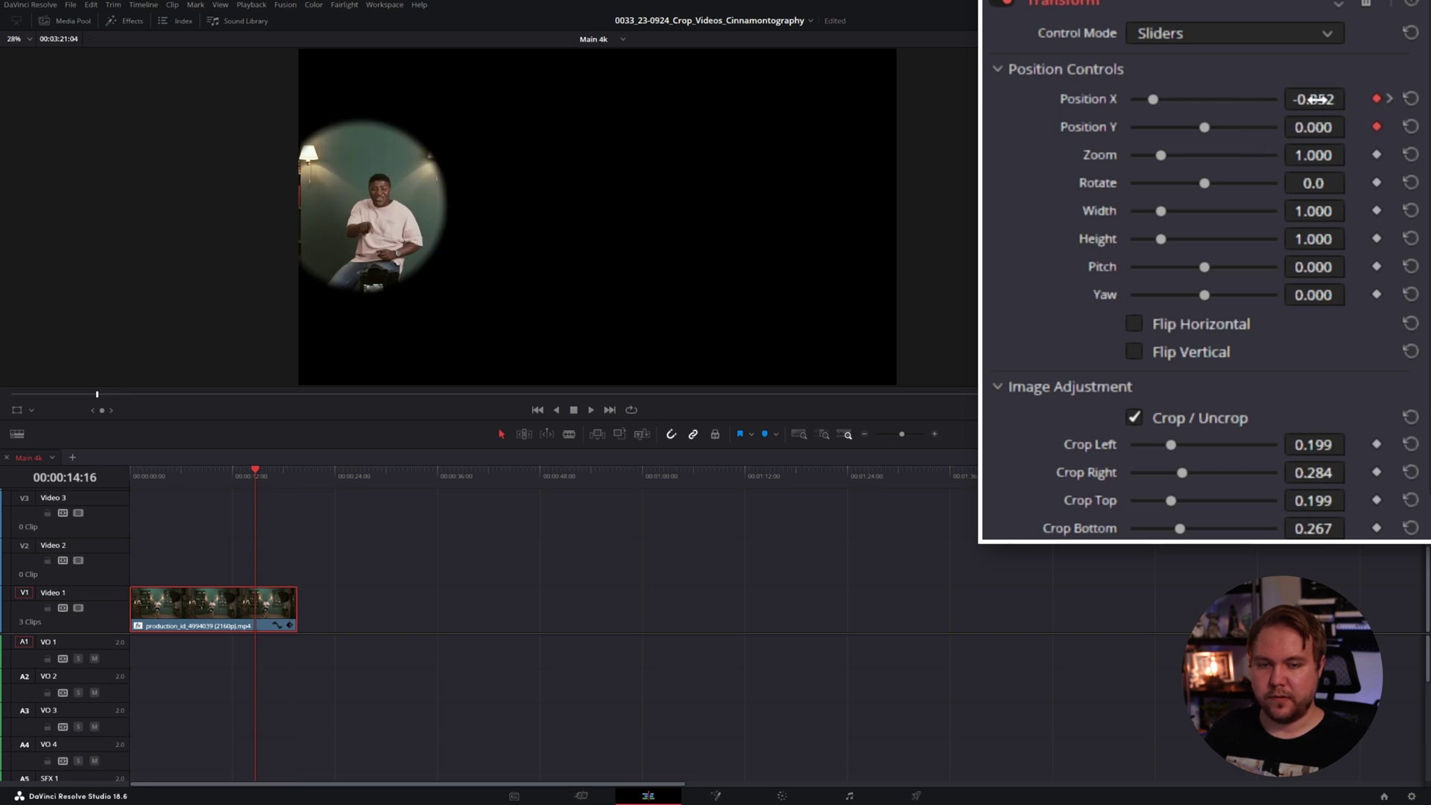
click(1391, 99)
drag(1314, 127, 1352, 126)
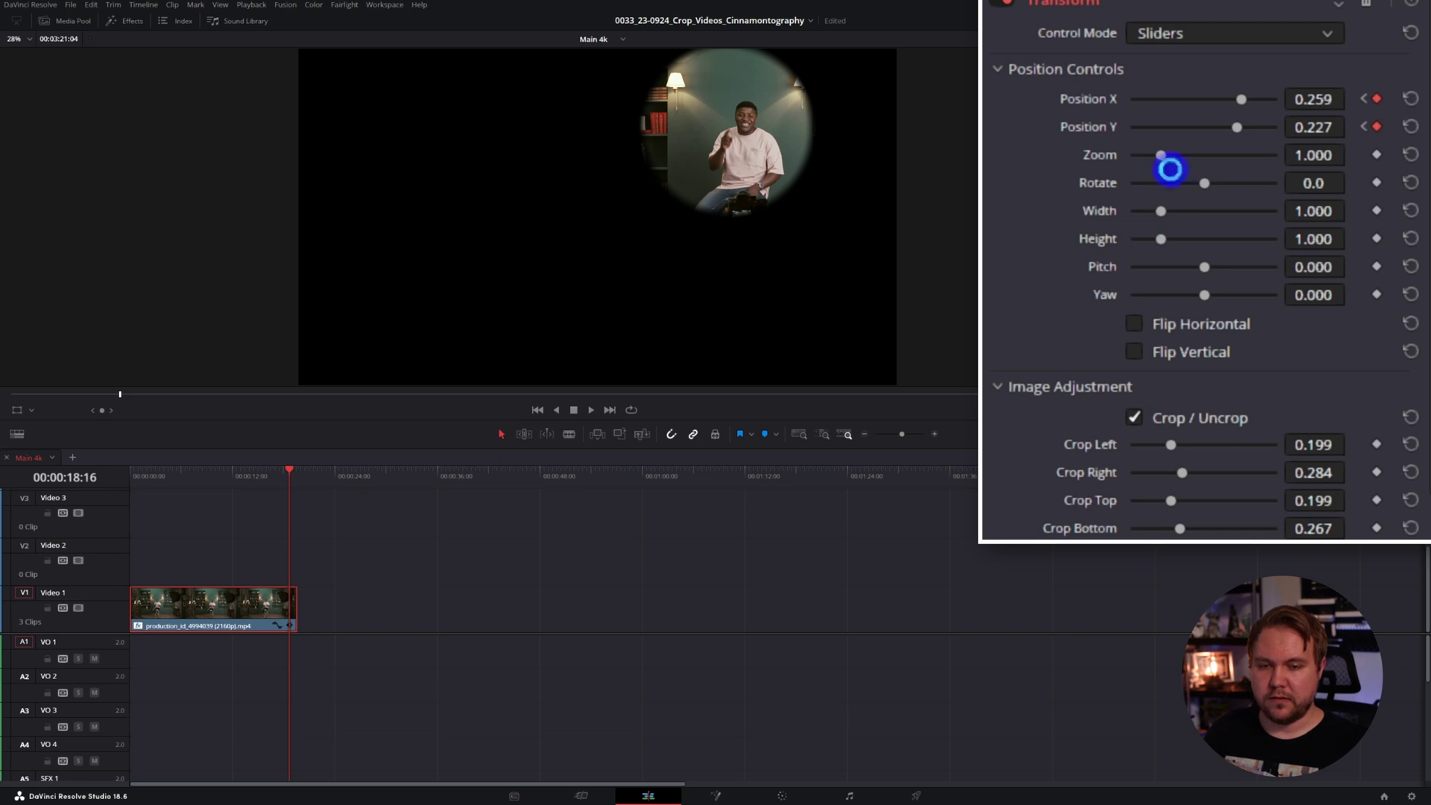
click(1364, 127)
drag(1312, 185, 1310, 188)
scroll(1076, 74, up, 3)
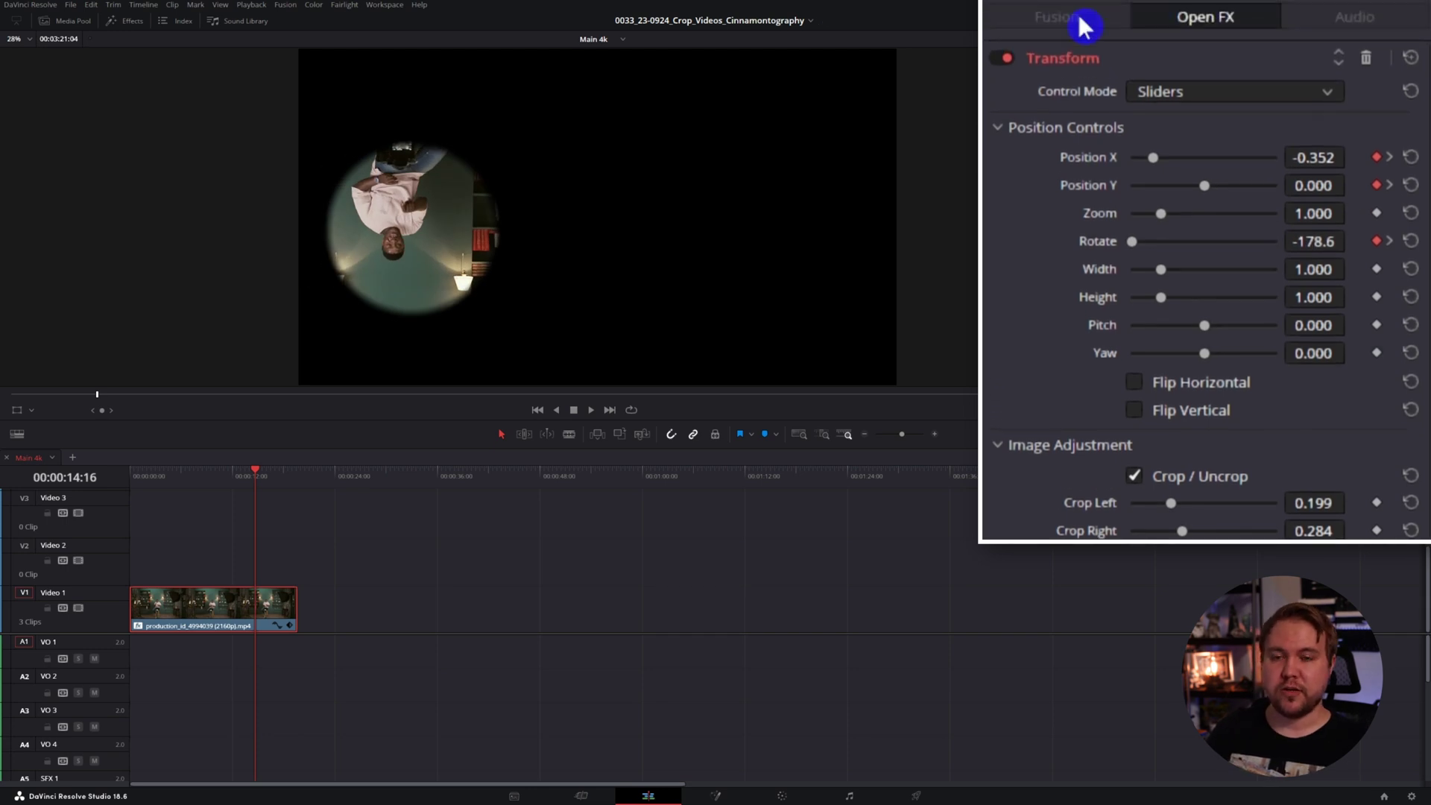
Step: Increase the clip's Zoom in its Video properties and play it back to check the result
click(1022, 23)
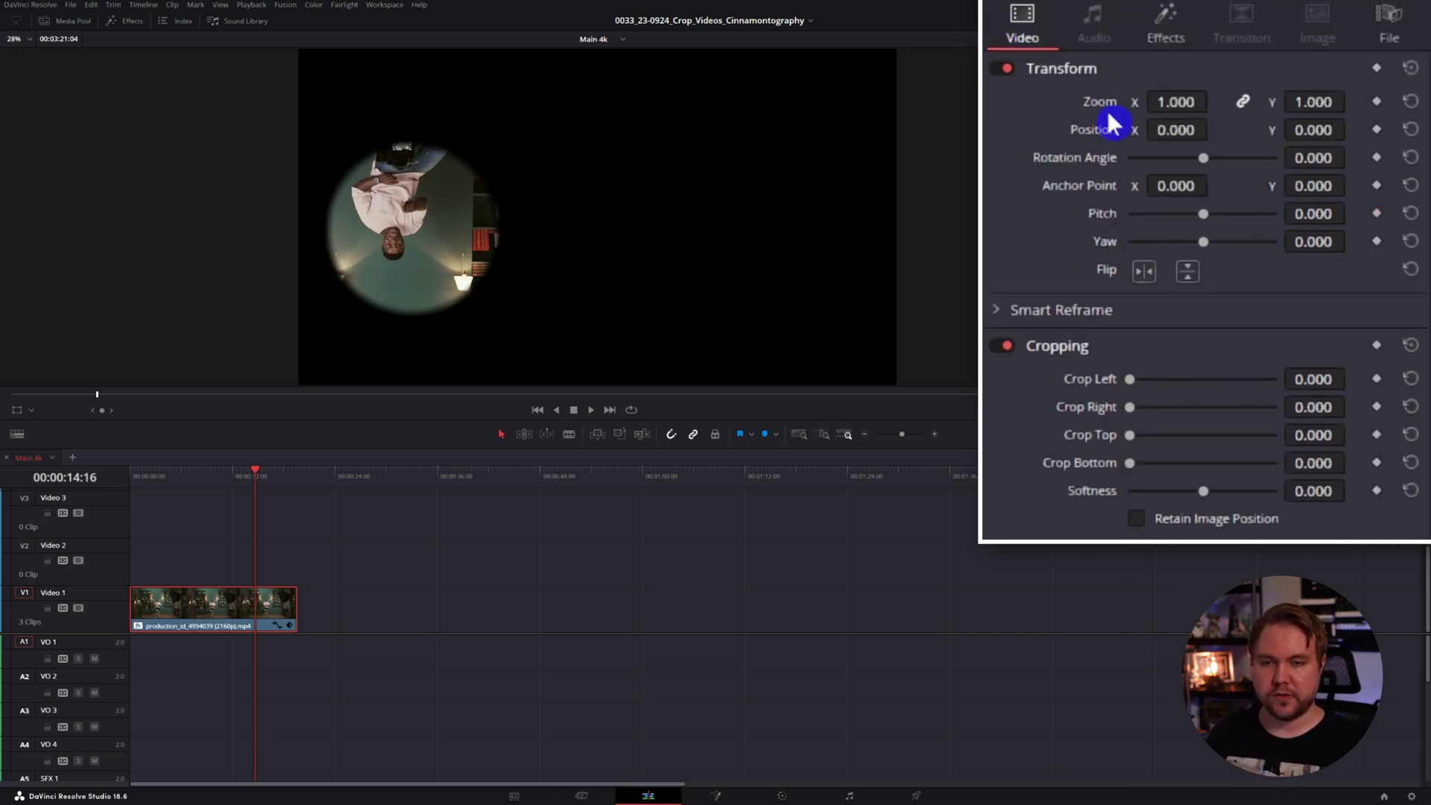
drag(1176, 101, 1193, 130)
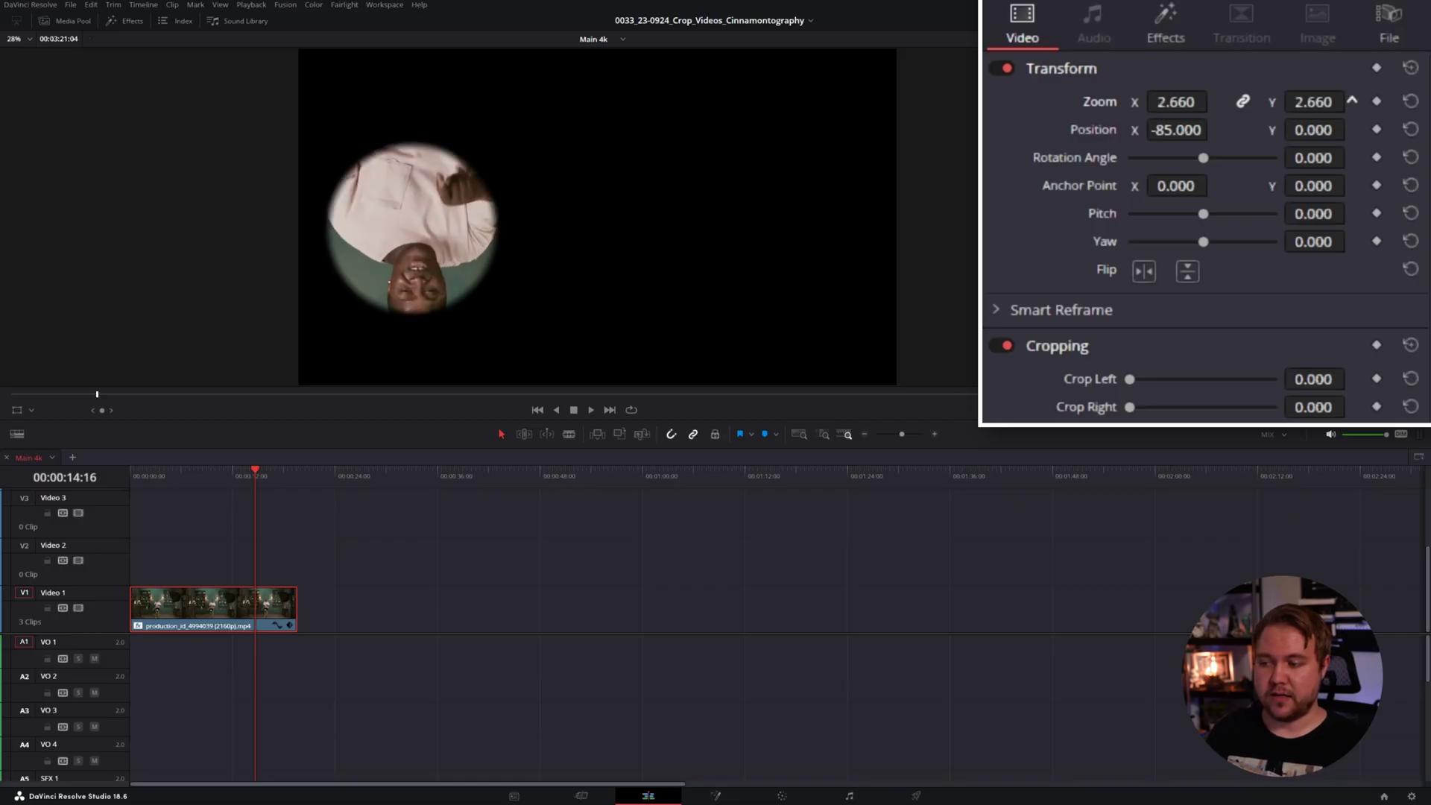
key(space)
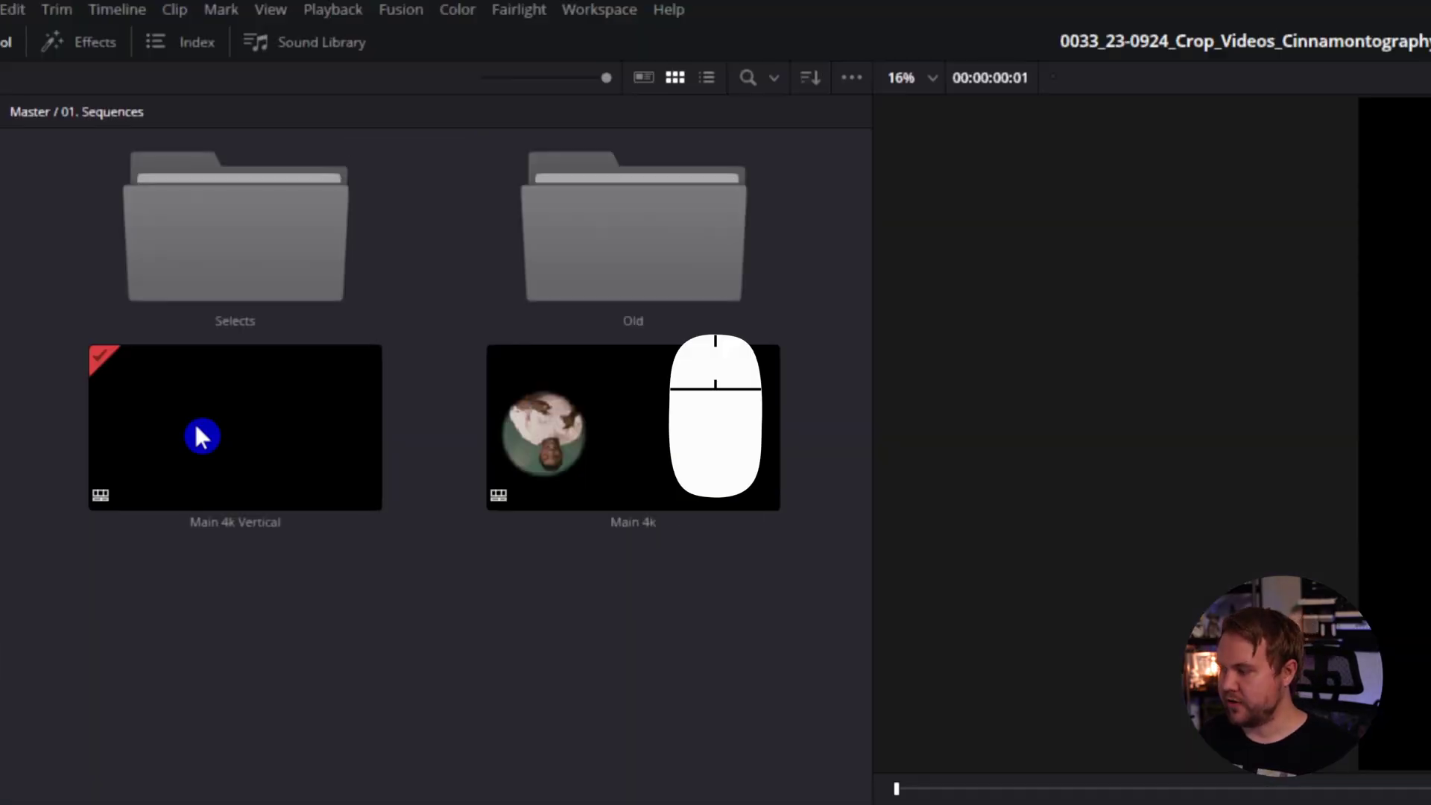
Step: Make Main 4k Vertical a vertical 1080 x 1920 HD timeline with Center crop, then show the Stock bin
right_click(178, 220)
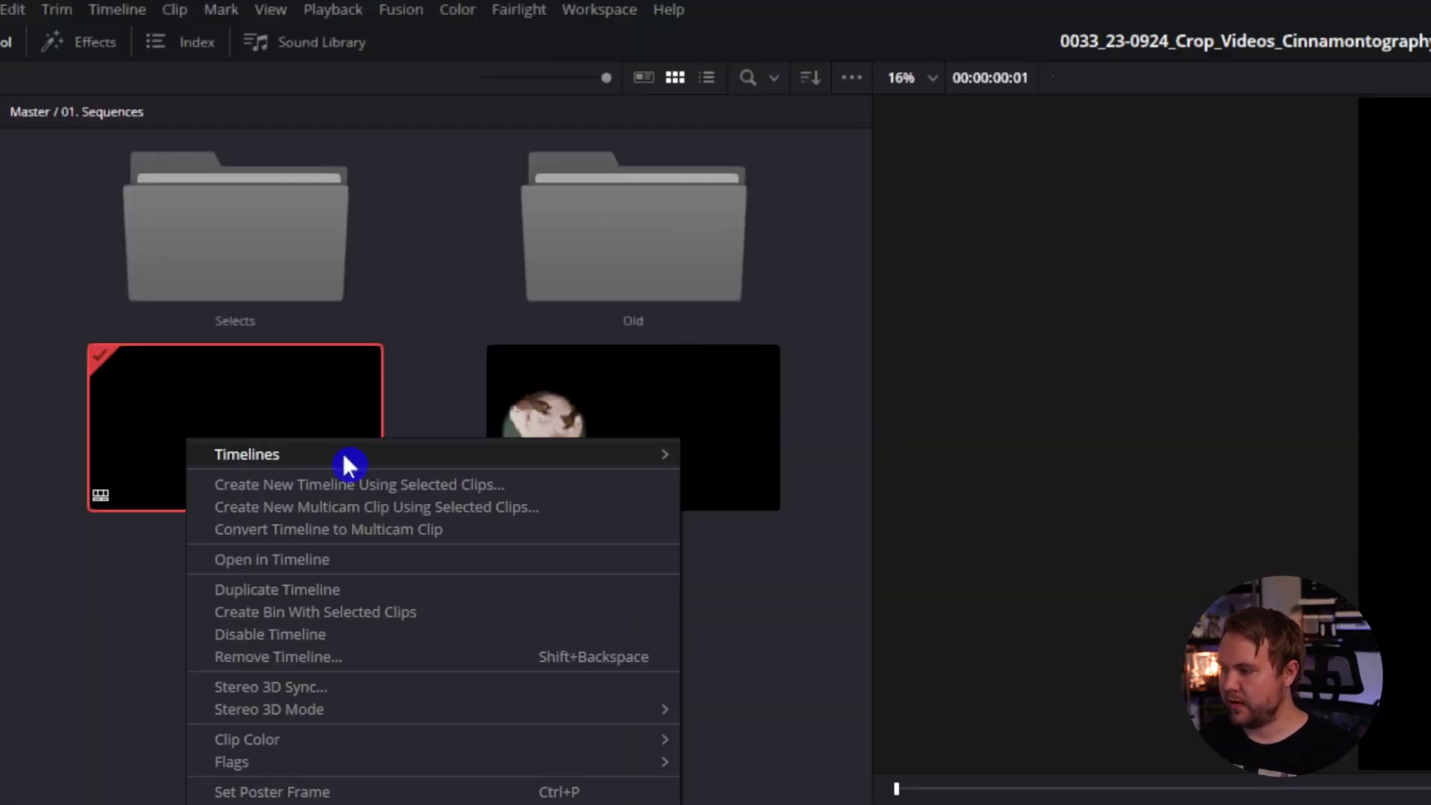
mouse_move(343, 455)
click(919, 453)
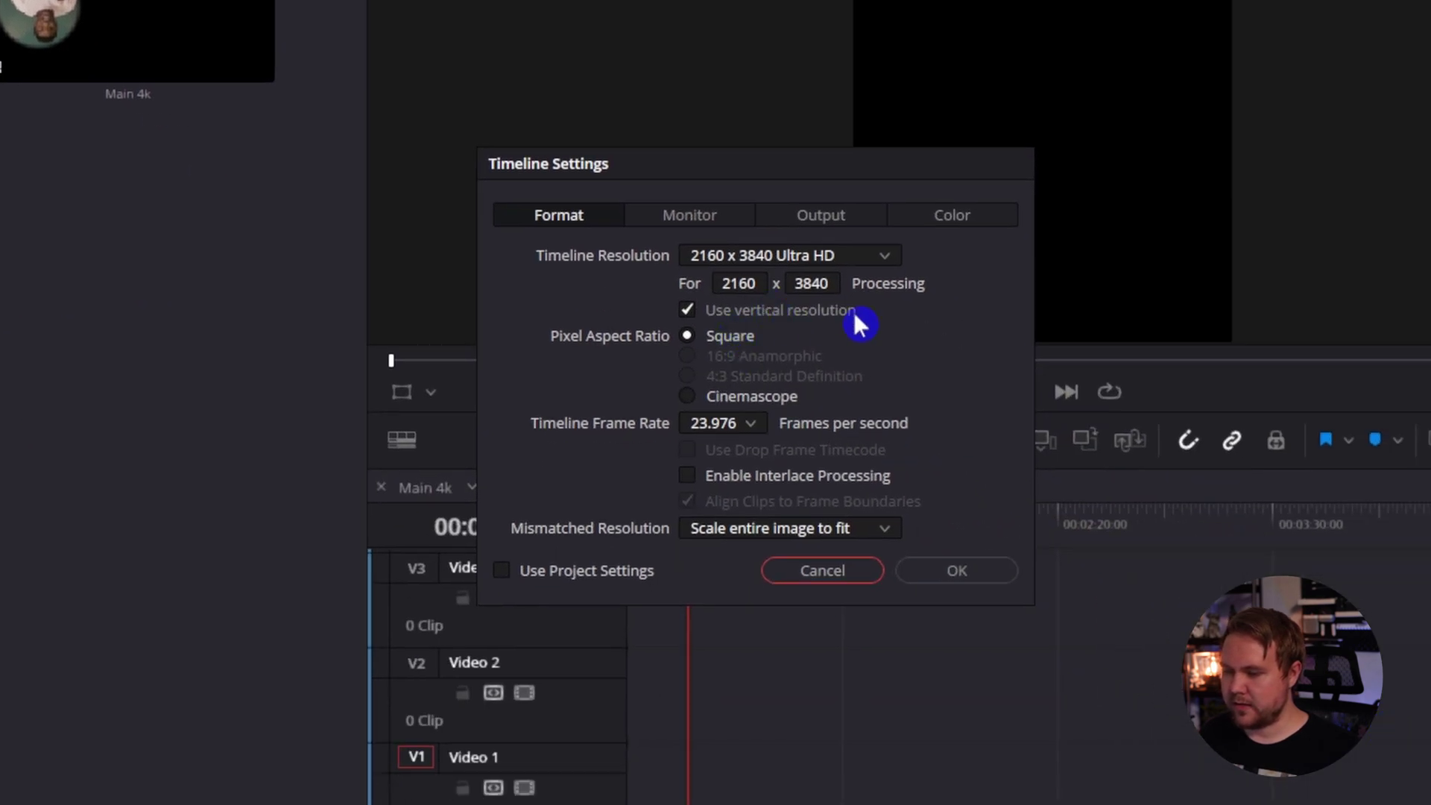
click(685, 310)
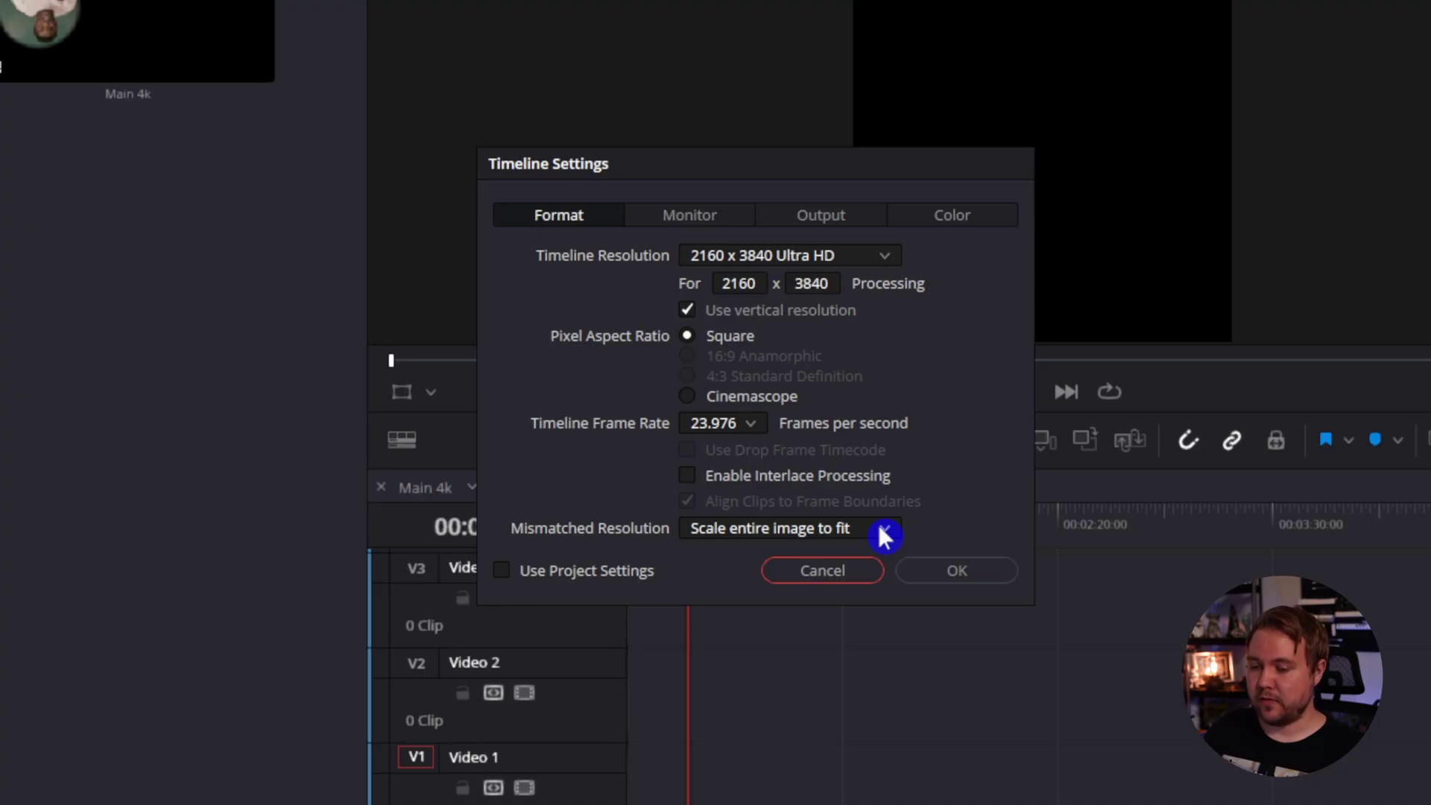
click(880, 526)
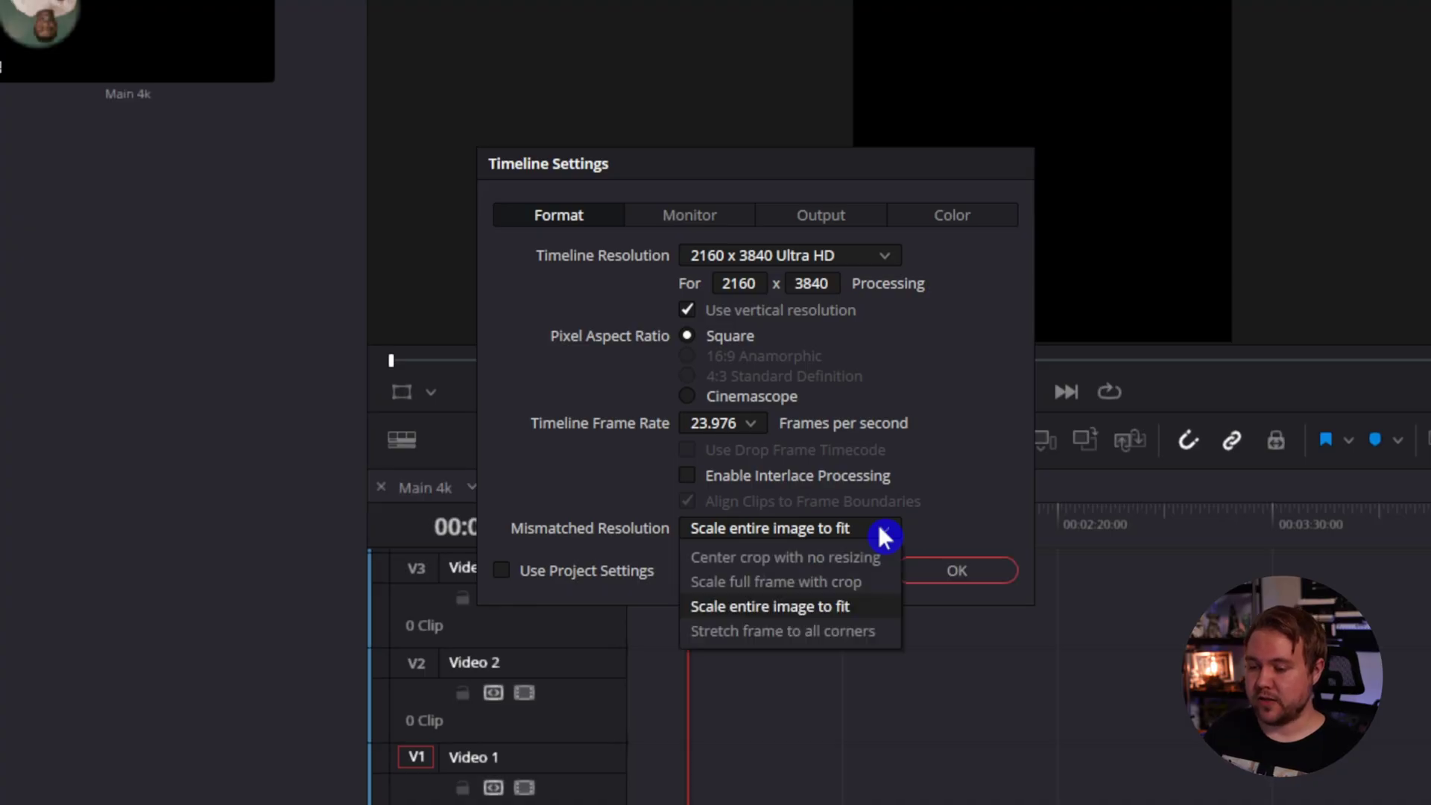
click(853, 558)
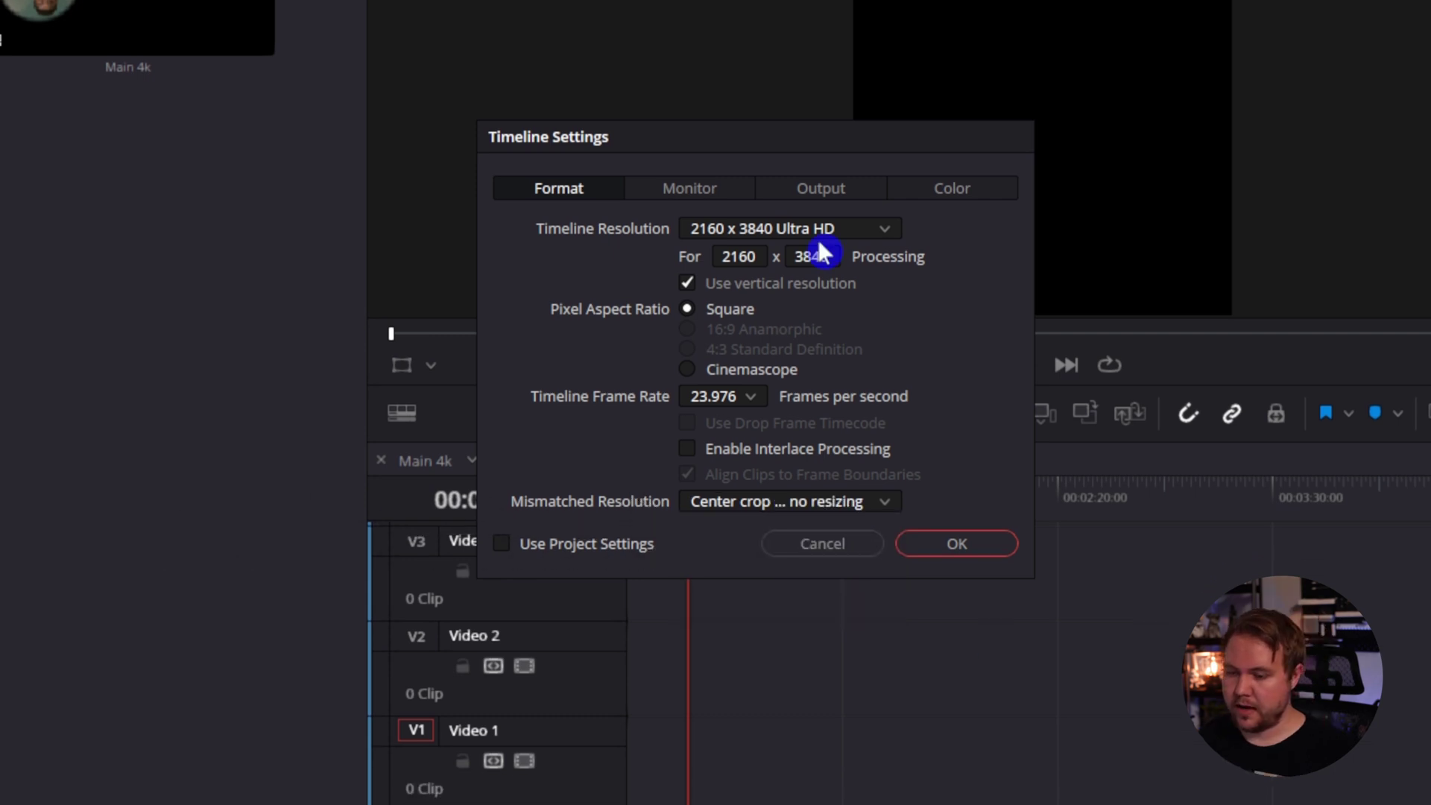
click(885, 228)
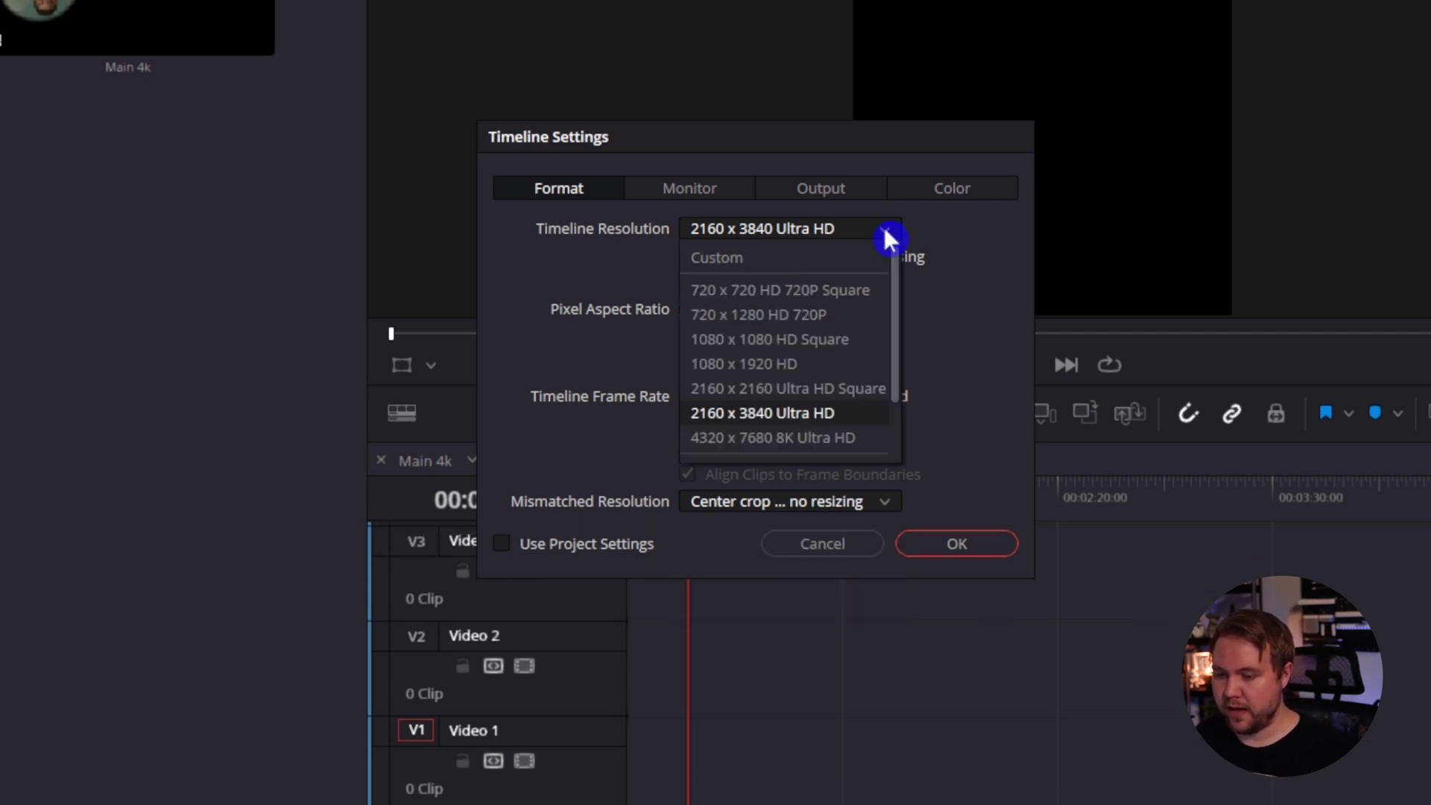
click(833, 365)
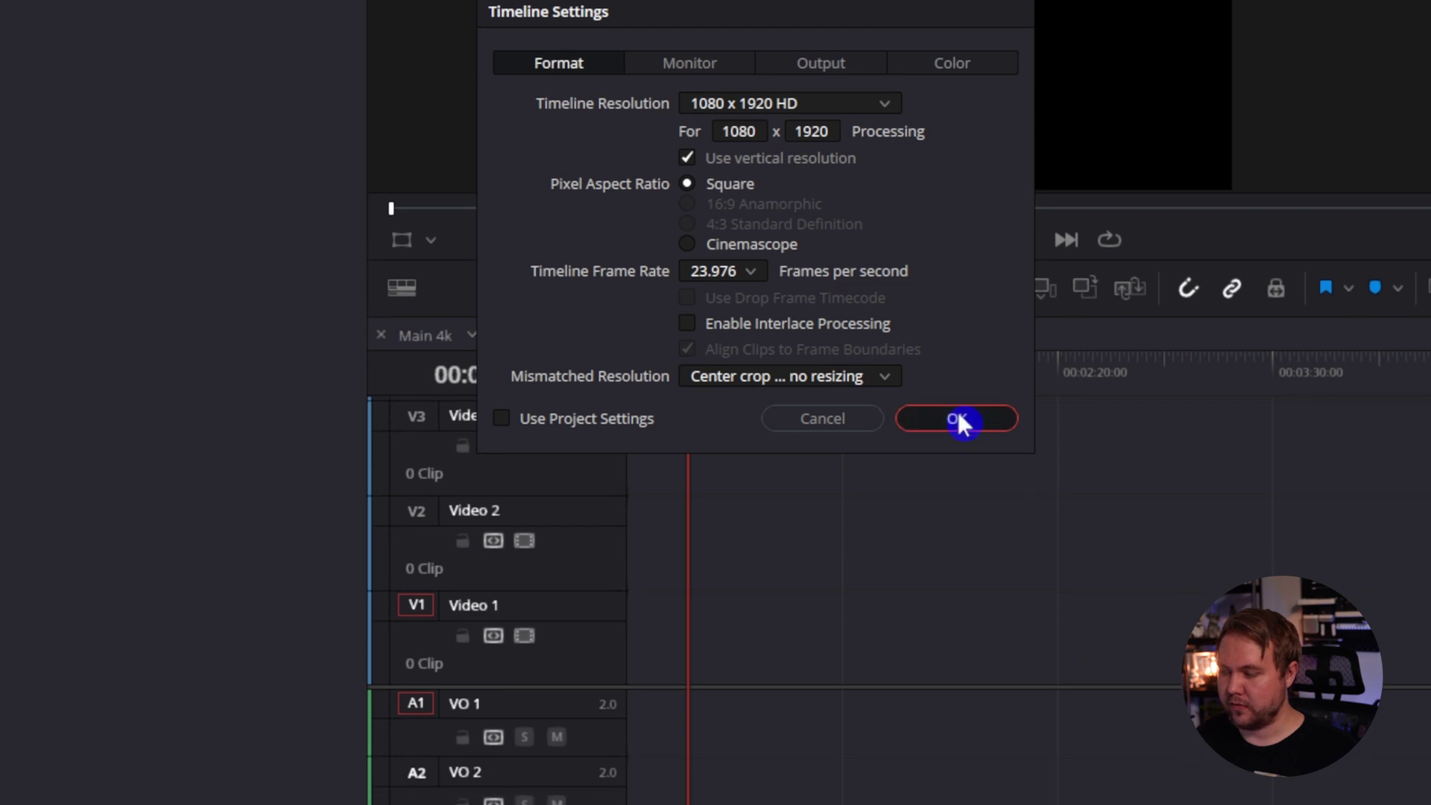
click(960, 419)
click(41, 207)
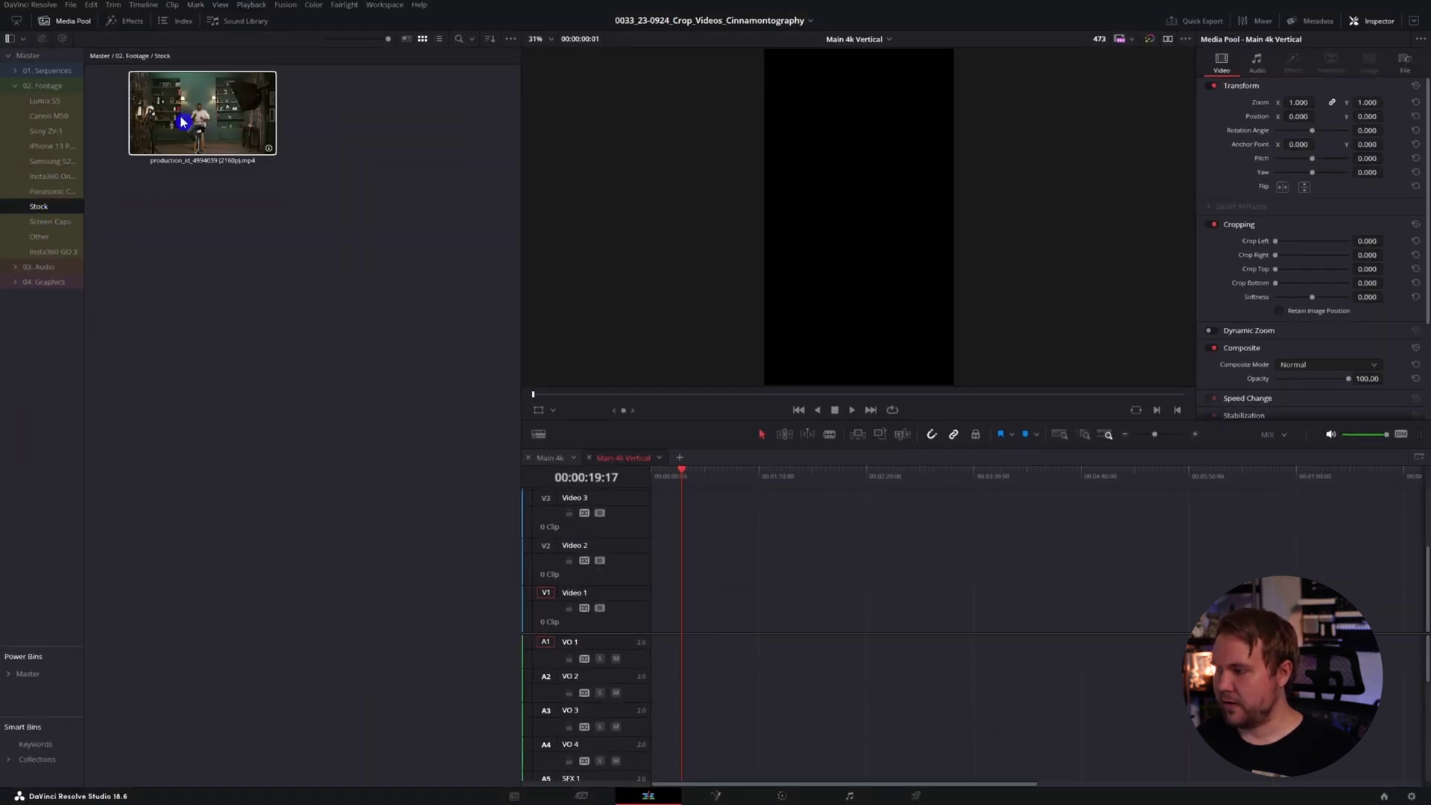
Step: Place the 2160p stock clip at the start of V1 and preview it up to 00:00:14:18
drag(529, 207, 660, 600)
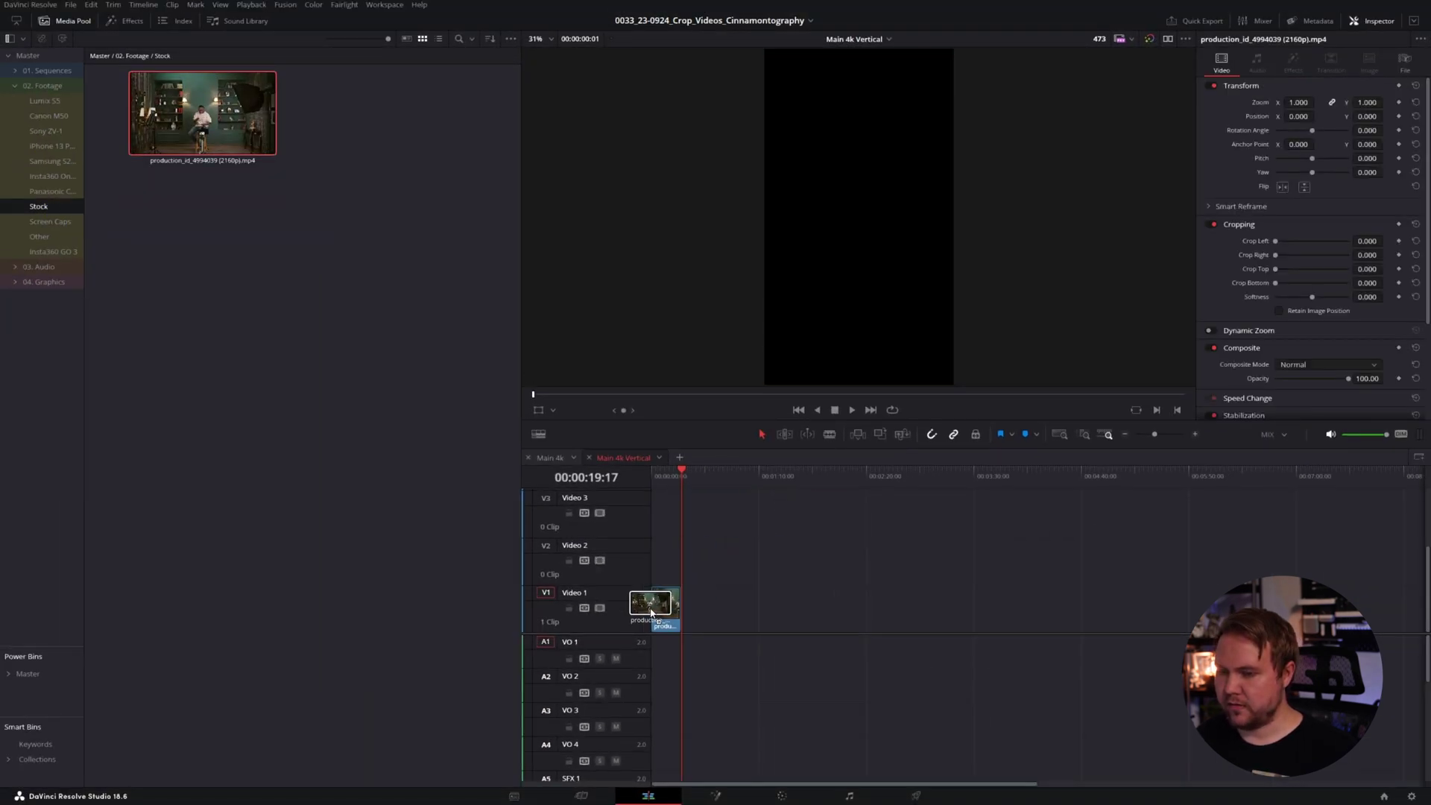
click(1312, 20)
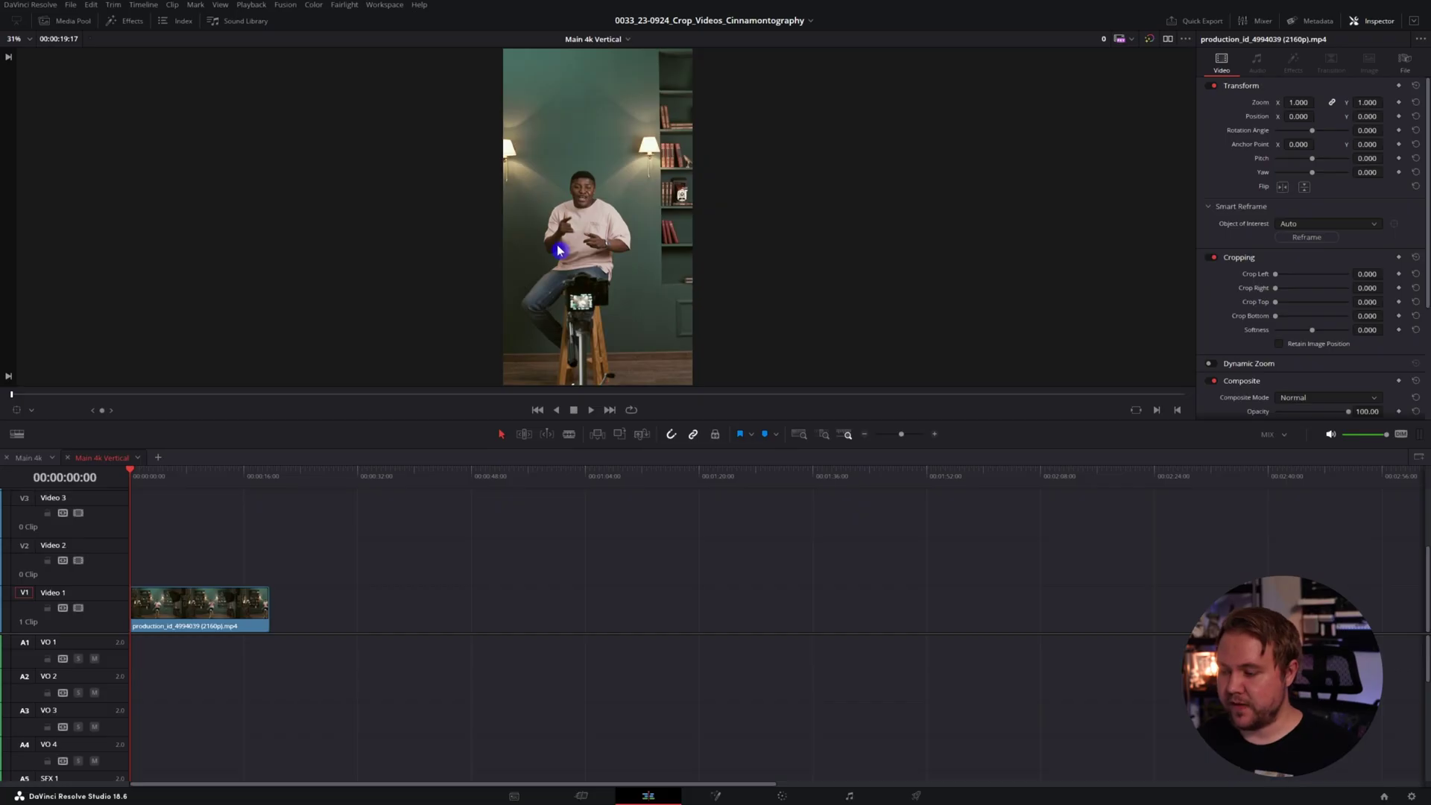
drag(151, 484, 106, 490)
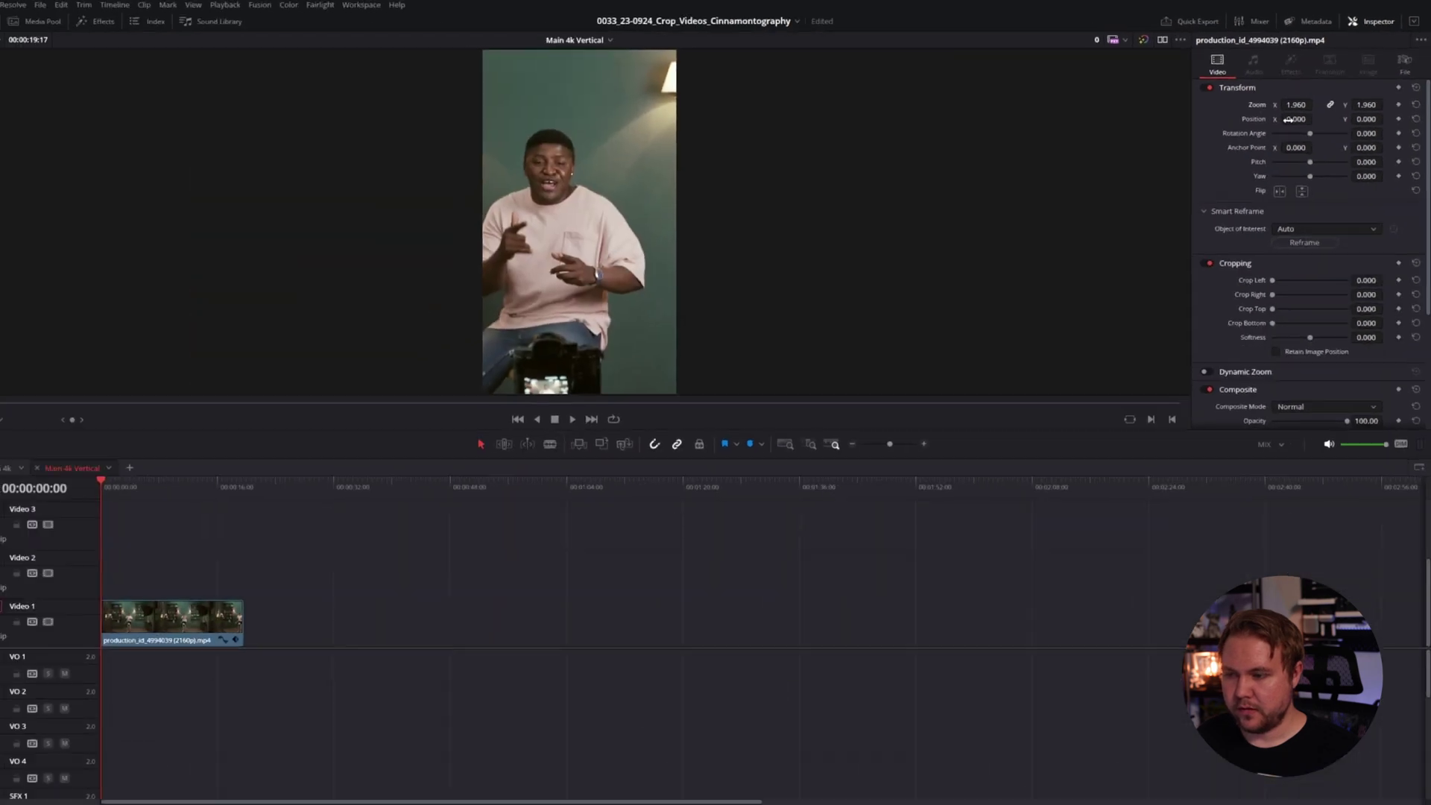
Step: Move the clip to position 48, 288 and set Smart Reframe's Object of Interest to Reference Point
drag(1177, 226, 1205, 226)
drag(1317, 116, 1386, 117)
click(1233, 205)
click(1233, 205)
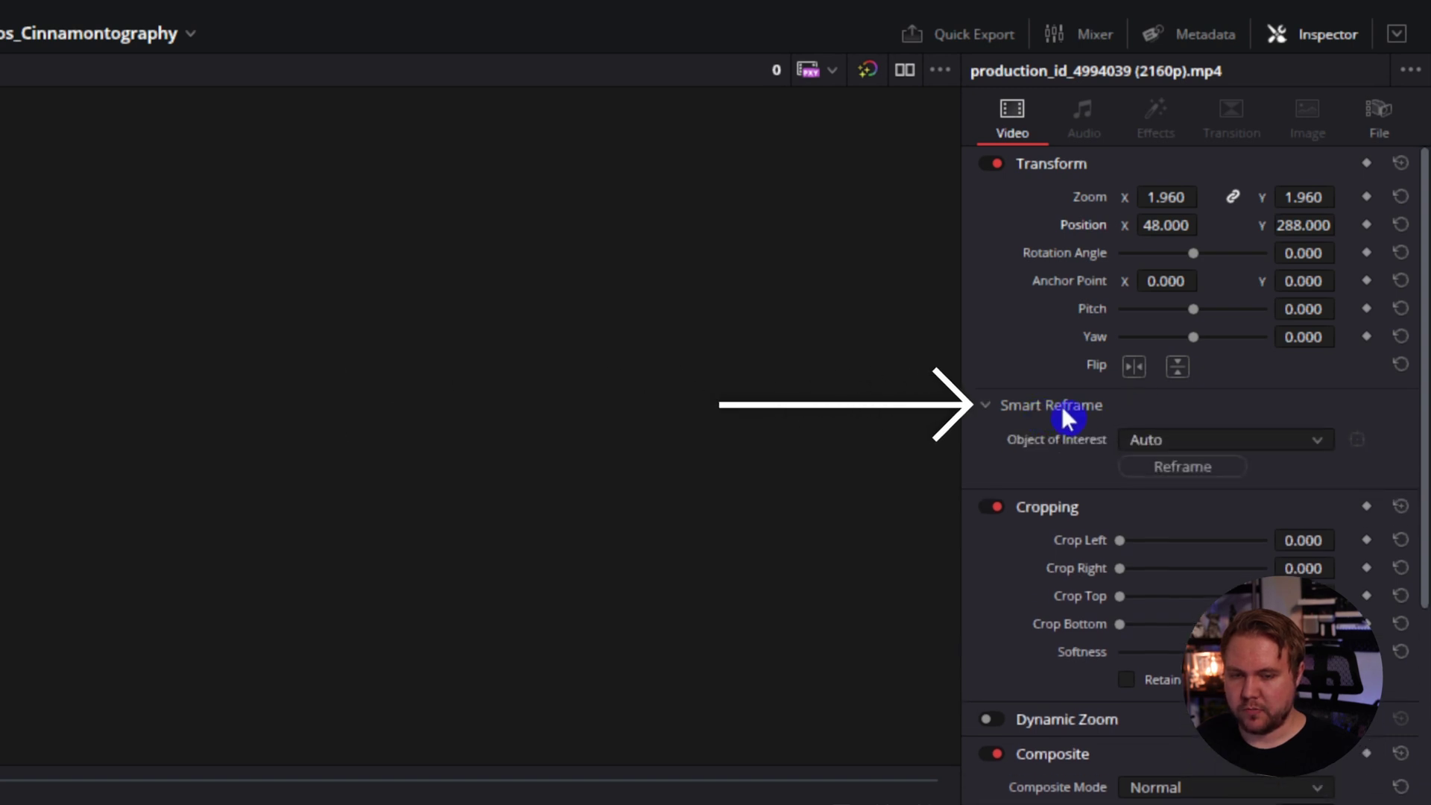
click(1203, 438)
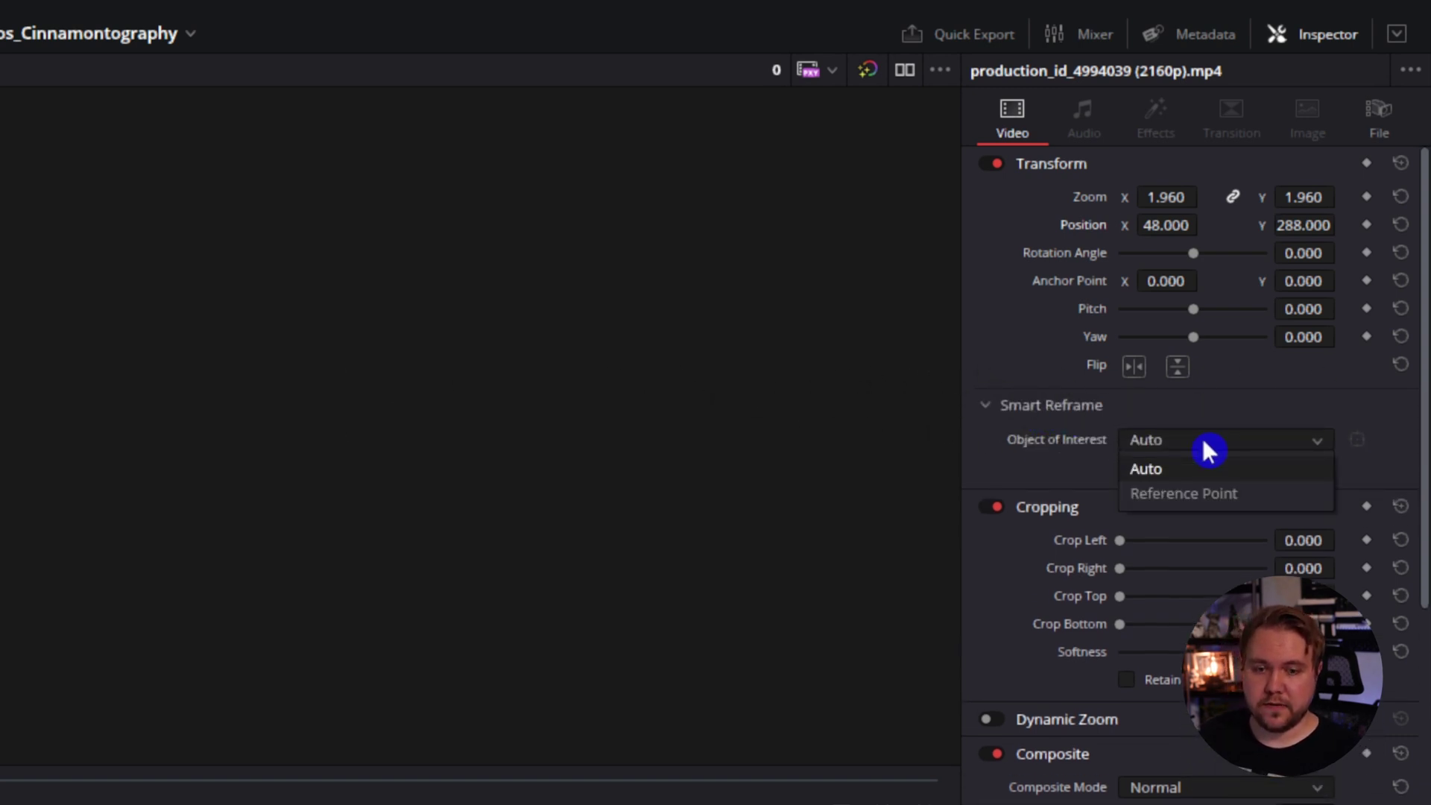
click(1190, 491)
Step: Fit the reference point box around the wristwatch and start the Smart Reframe analysis
click(1357, 439)
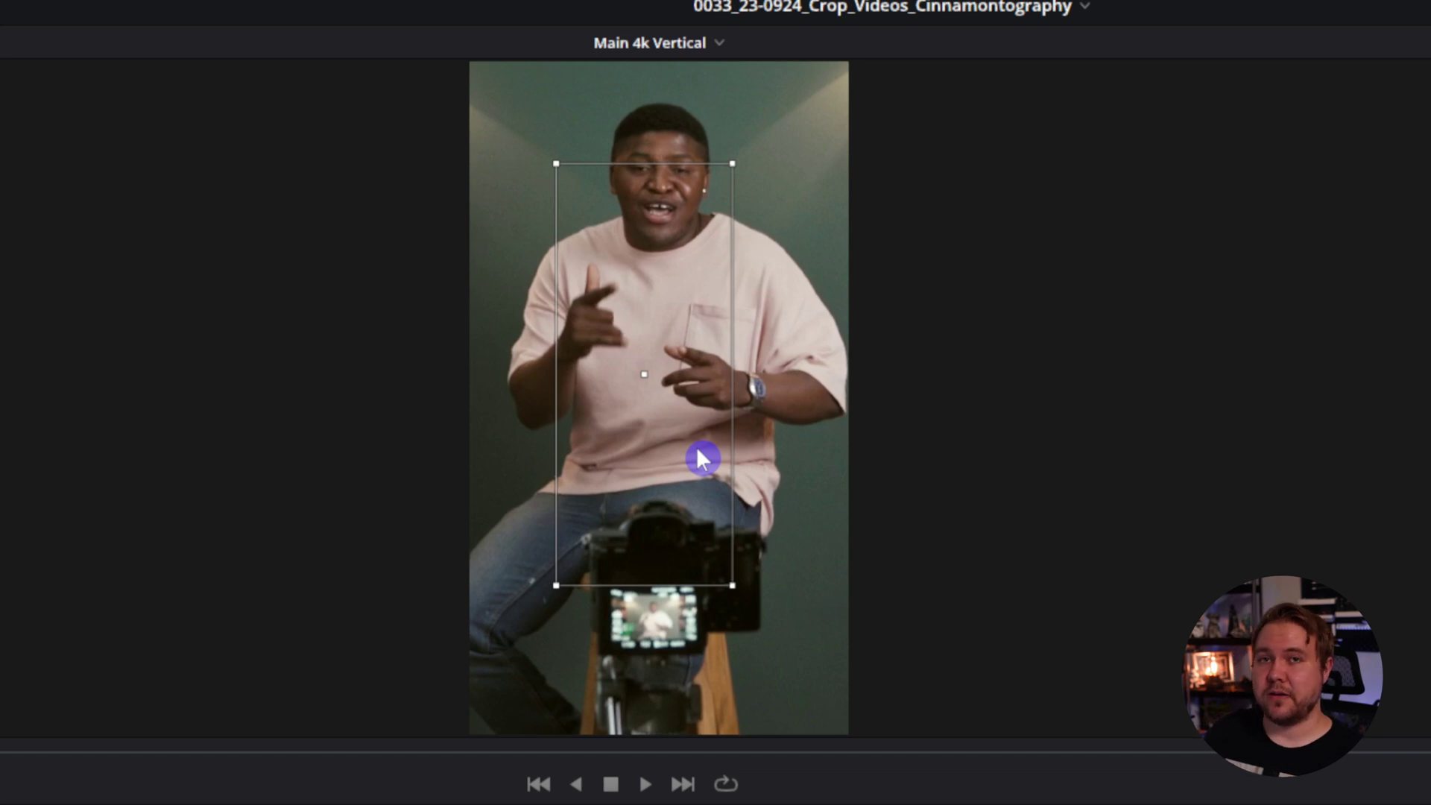
drag(698, 450, 805, 458)
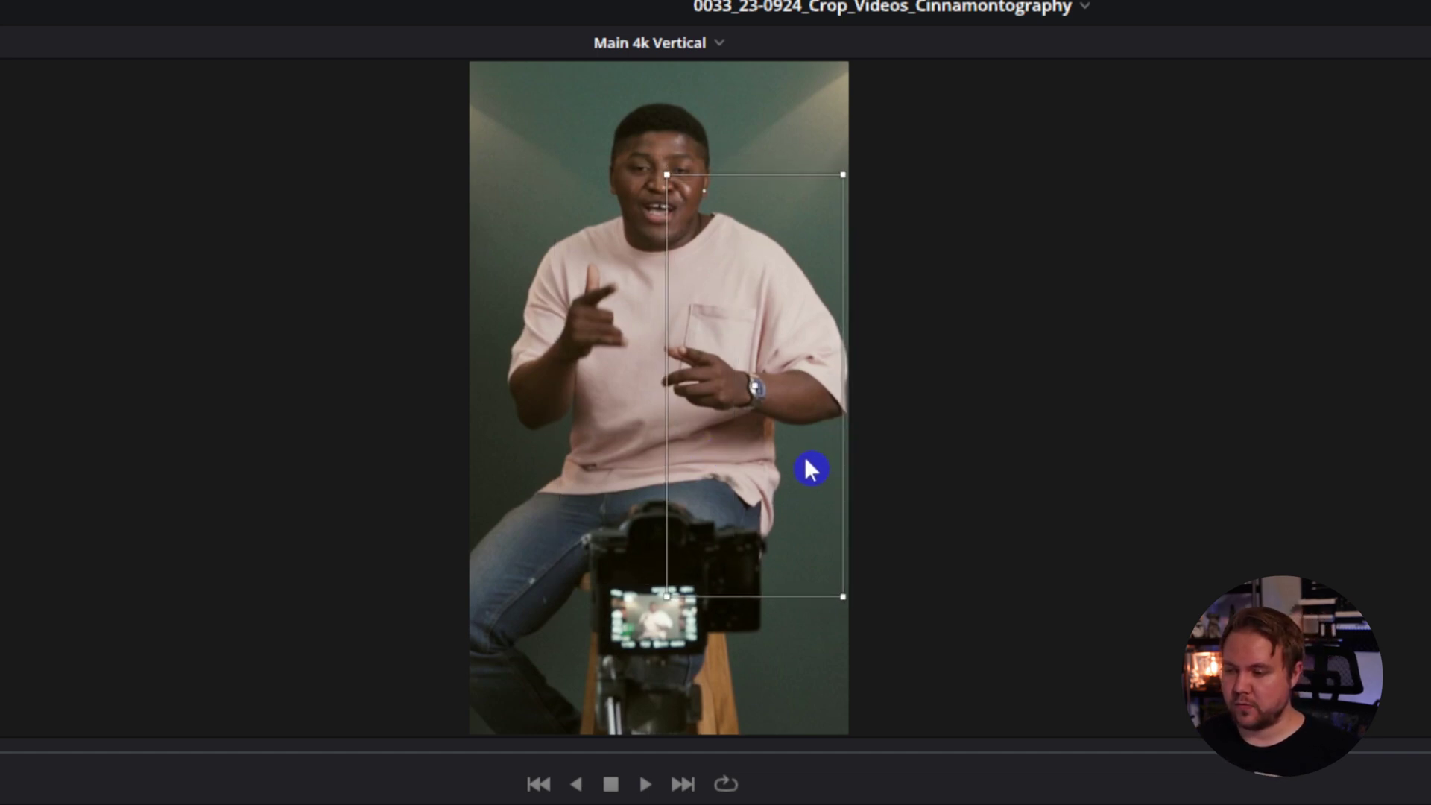
drag(665, 596, 731, 405)
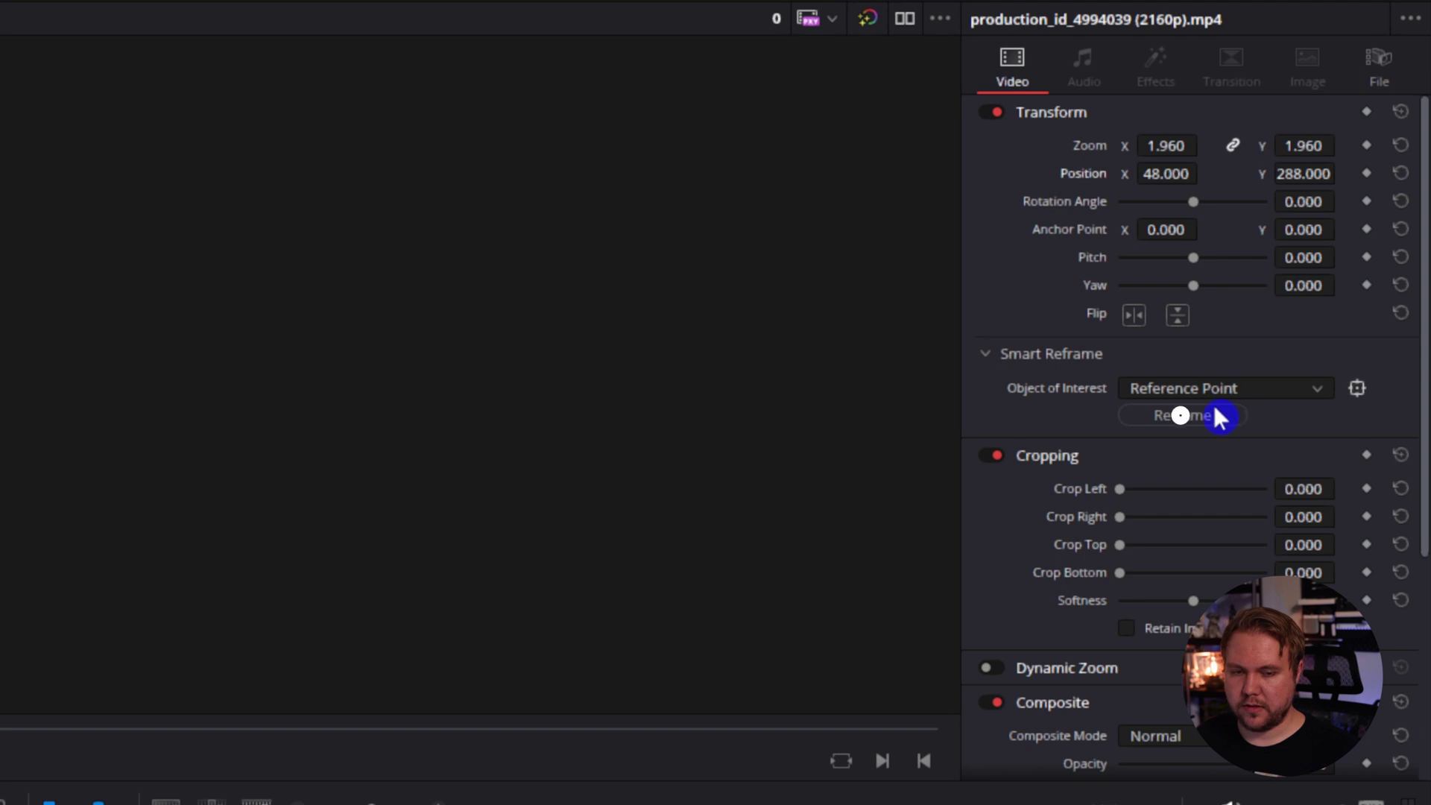
click(1215, 414)
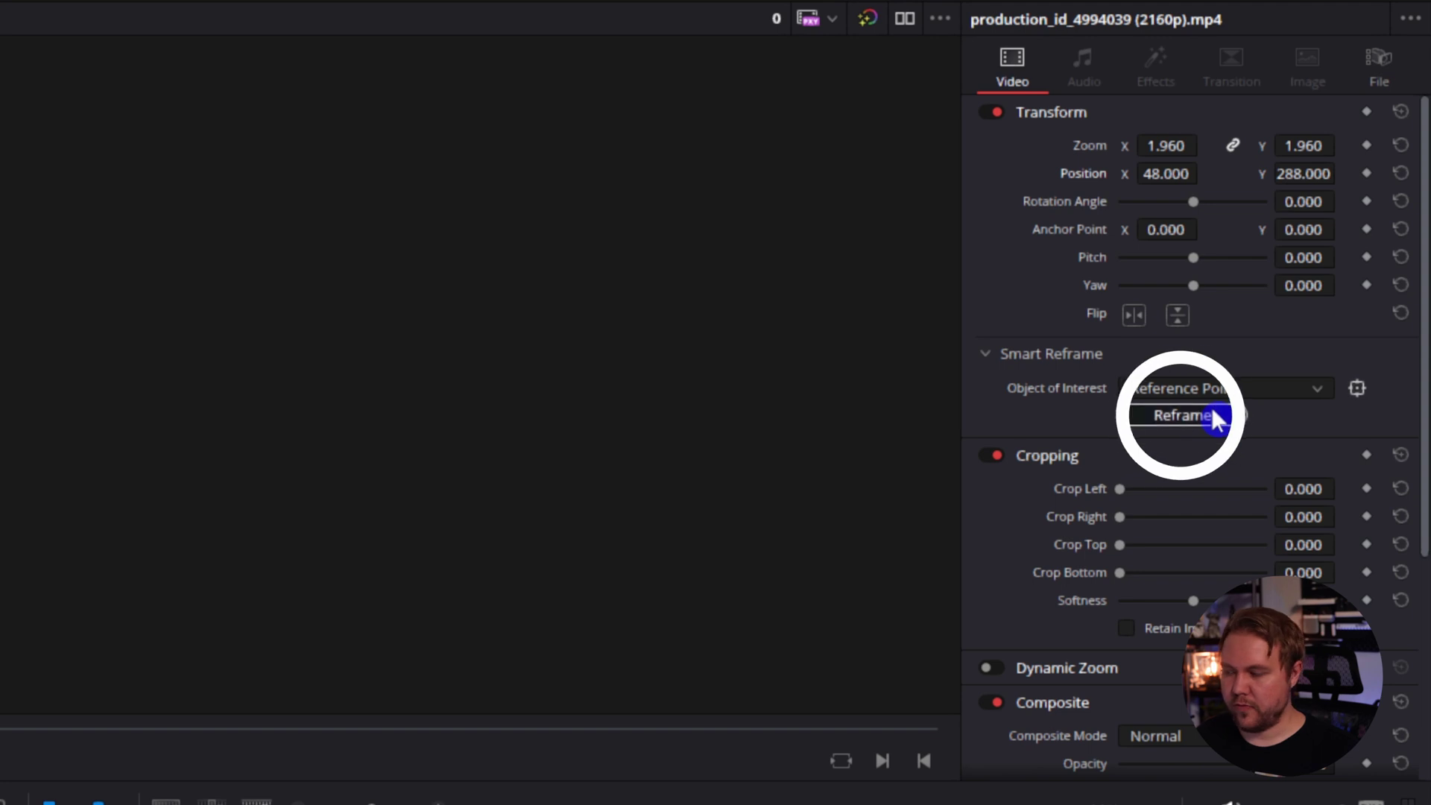